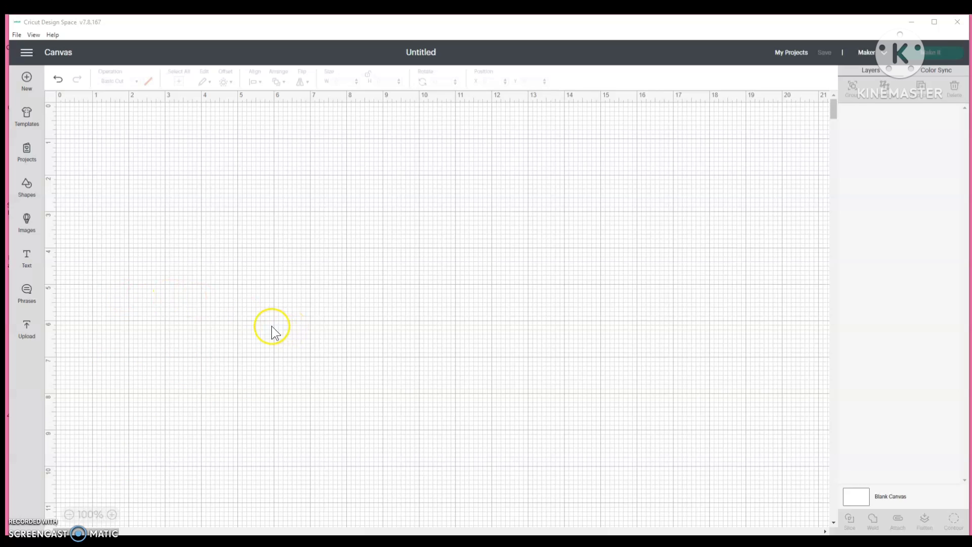
# Insert a square with rounded corners and move it to the upper middle of the canvas.
pyautogui.click(26, 186)
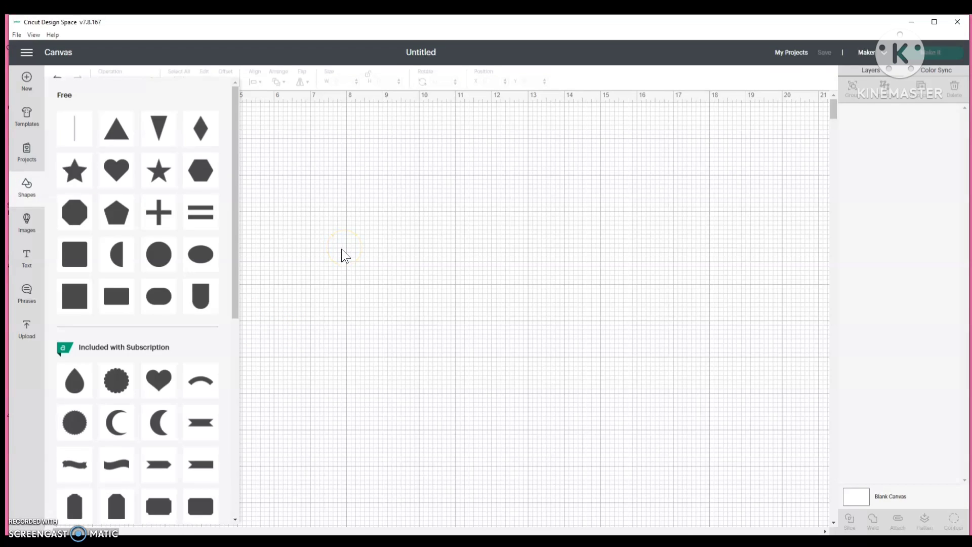
pyautogui.click(85, 256)
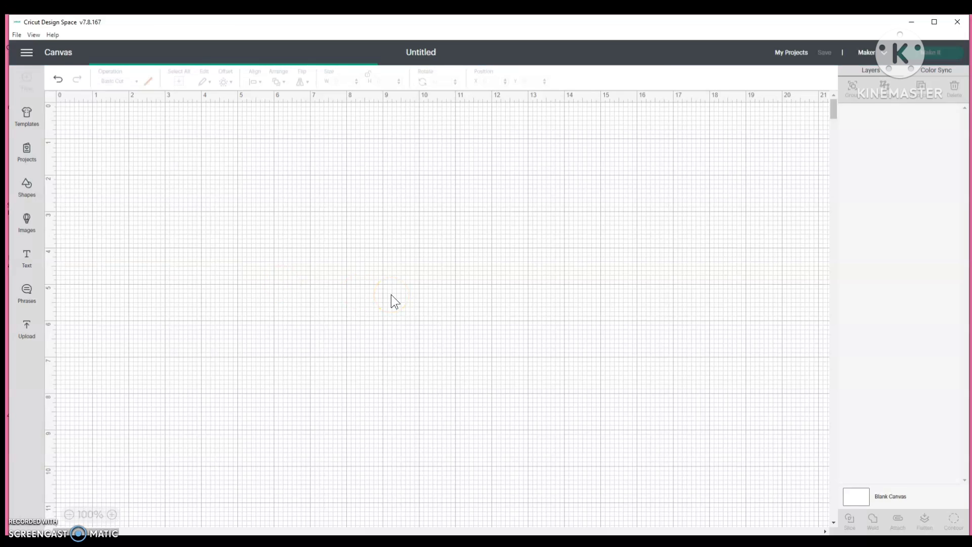
pyautogui.moveTo(93, 166); pyautogui.dragTo(347, 238)
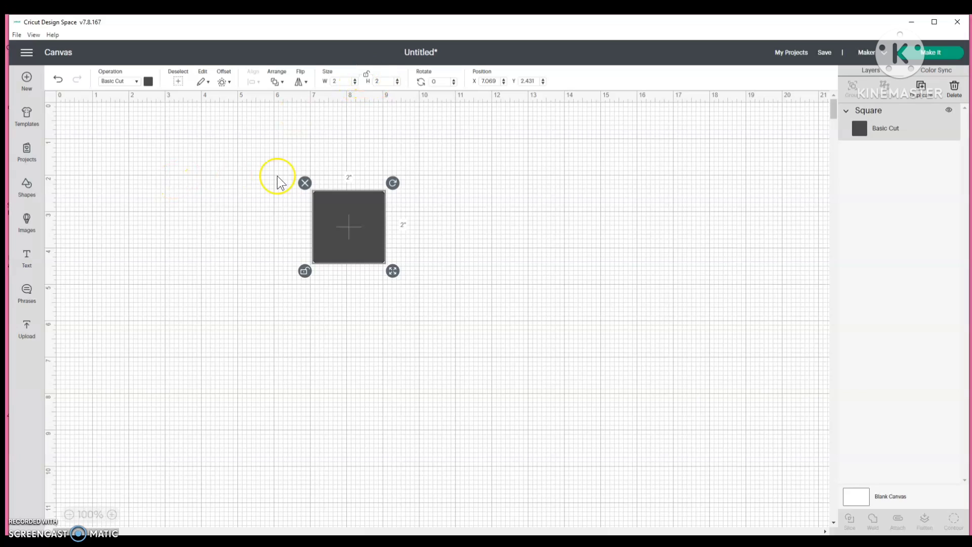
# Resize the square to 4.5 in wide by 5 in high with its proportions unlocked, and shift it up and to the left.
pyautogui.click(335, 81)
pyautogui.write('4.5')
pyautogui.press('Tab')
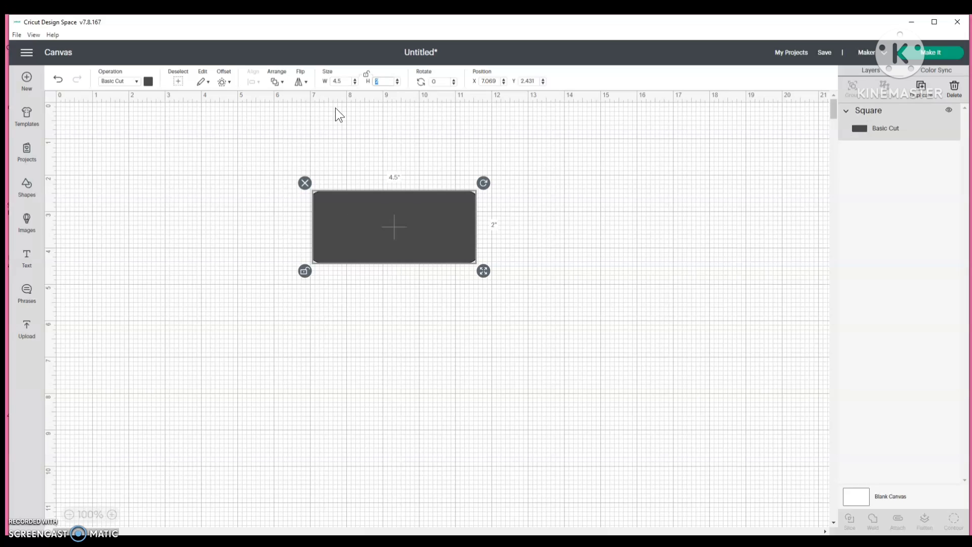
pyautogui.write('5')
pyautogui.press('Return')
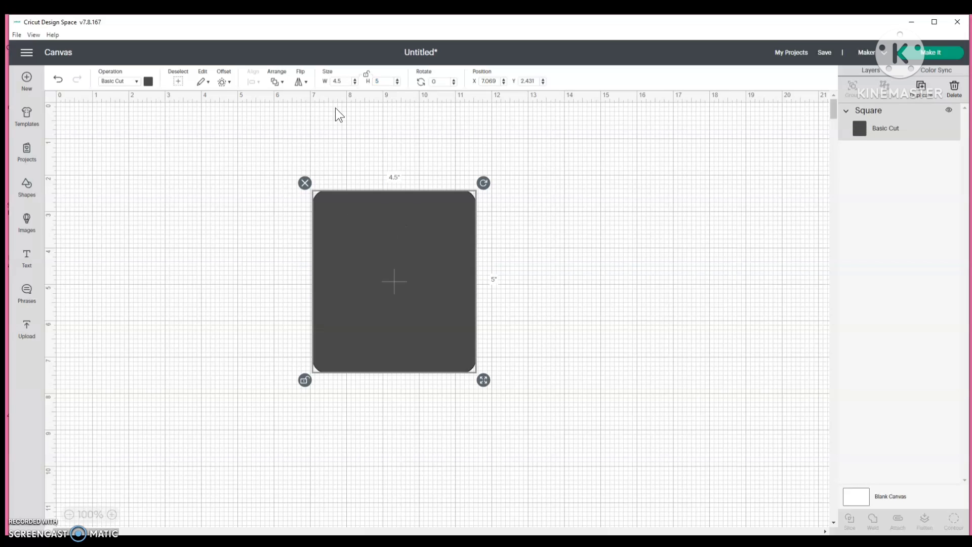
pyautogui.moveTo(414, 272); pyautogui.dragTo(339, 230)
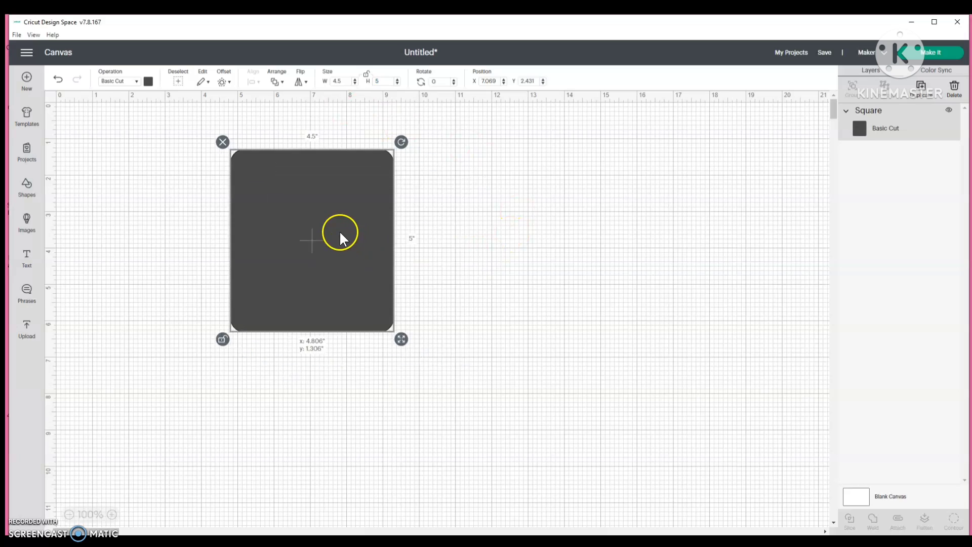
pyautogui.click(570, 259)
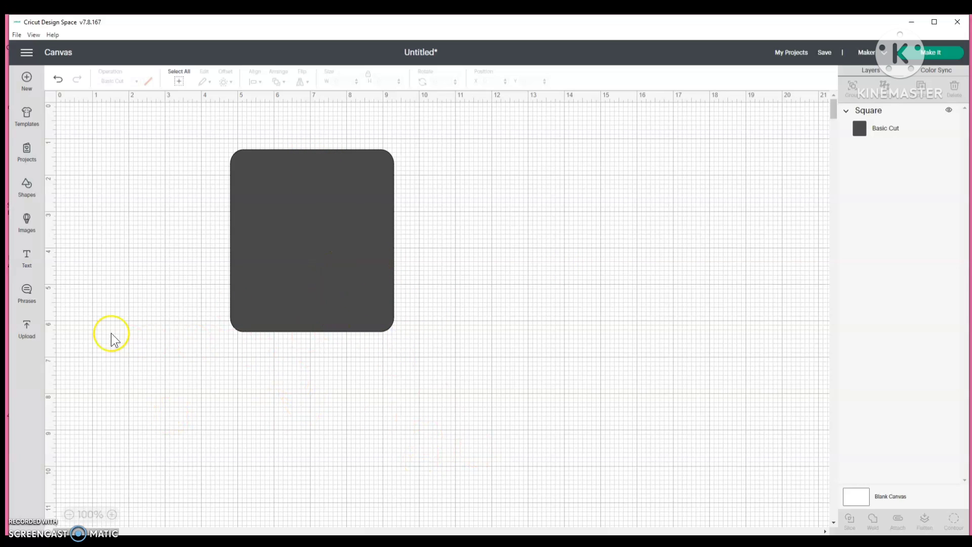
# Insert an oval and a circle, placing the circle below the oval and beside the large square.
pyautogui.click(27, 188)
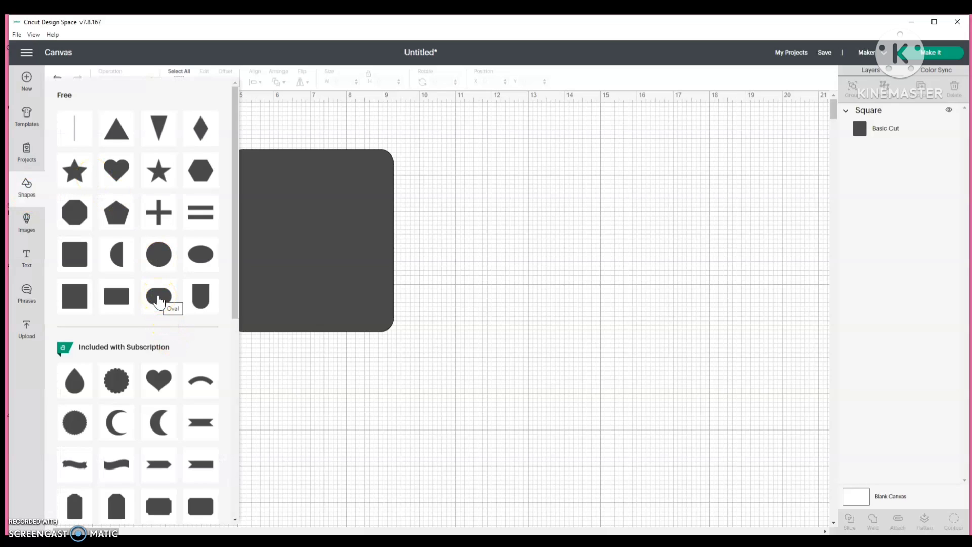
pyautogui.click(159, 298)
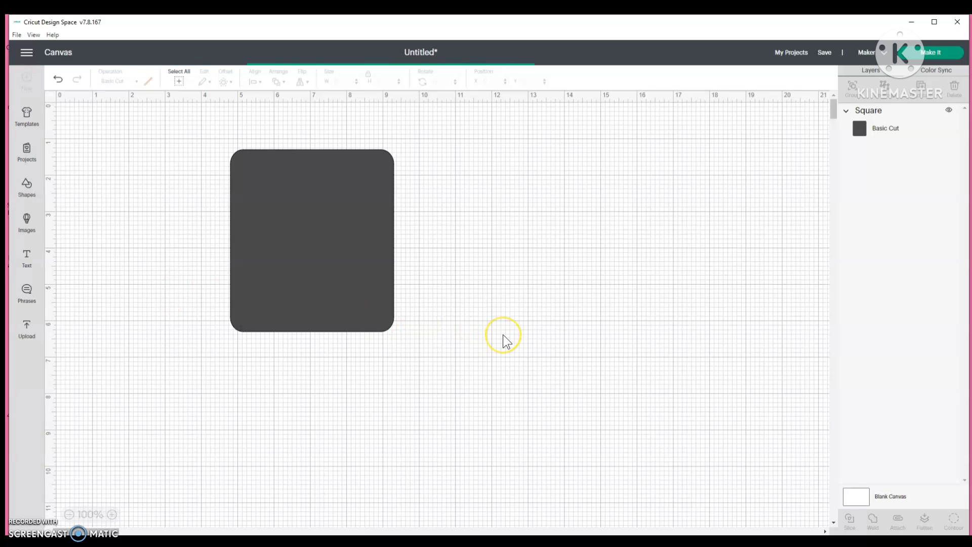
pyautogui.click(26, 189)
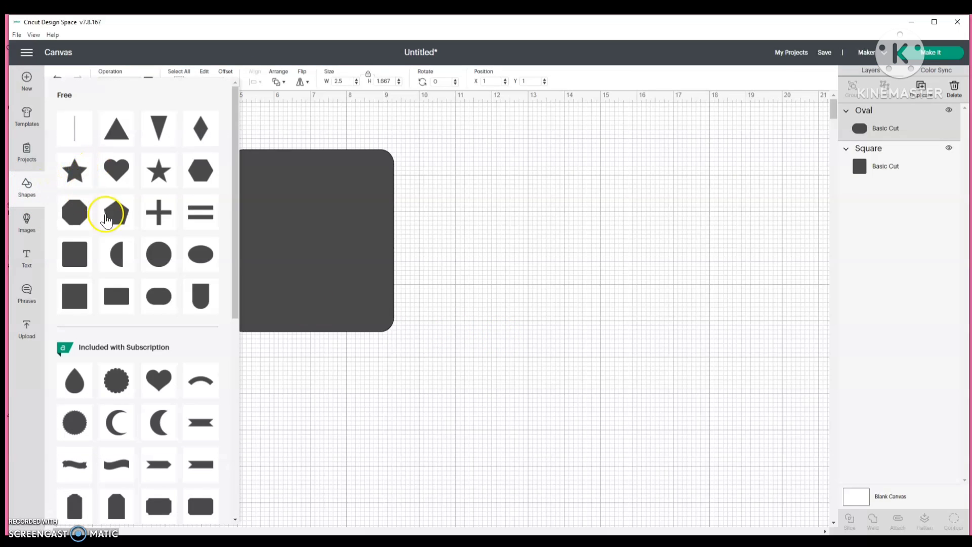
pyautogui.click(162, 257)
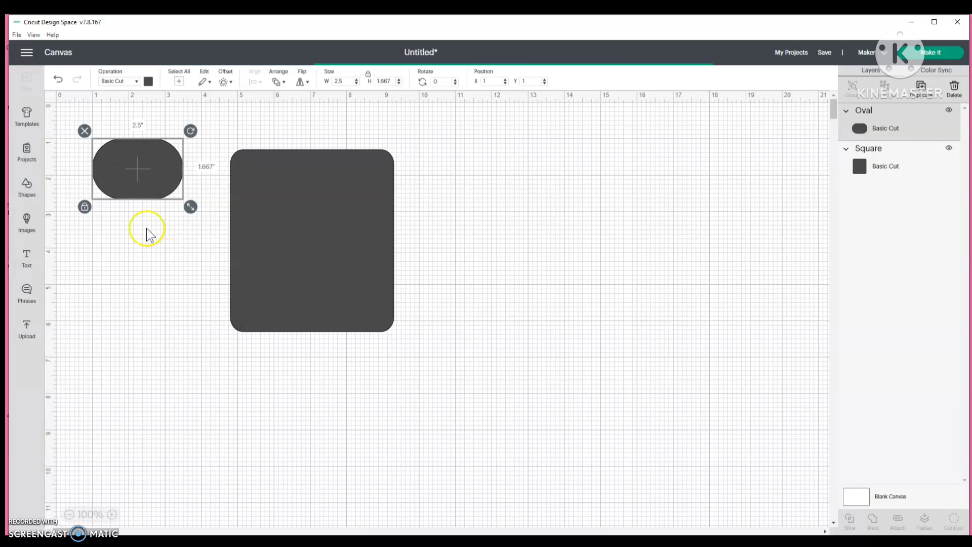
pyautogui.moveTo(149, 218); pyautogui.dragTo(123, 302)
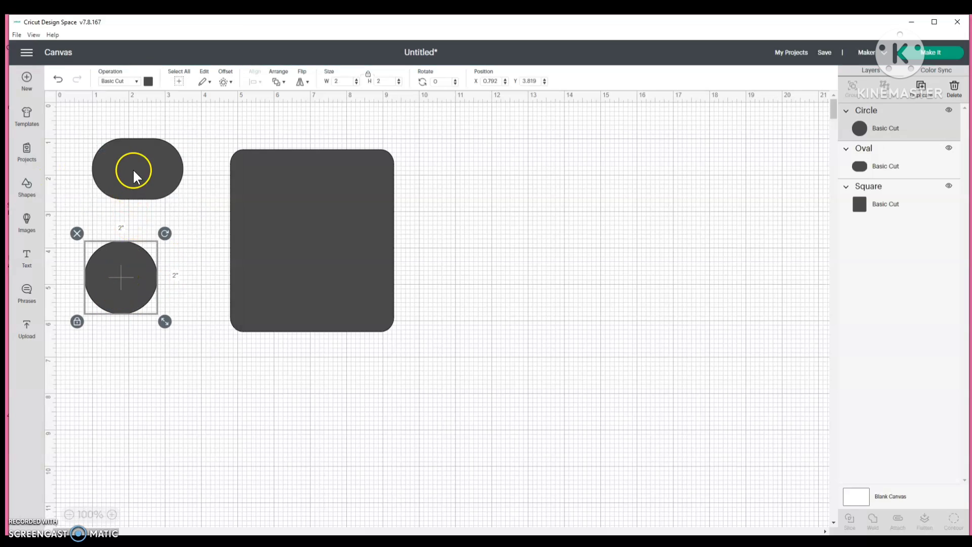
# Move the oval to the right of the large square and flatten it freely to about 2.2 in wide and 0.5 in high.
pyautogui.moveTo(134, 169); pyautogui.dragTo(496, 223)
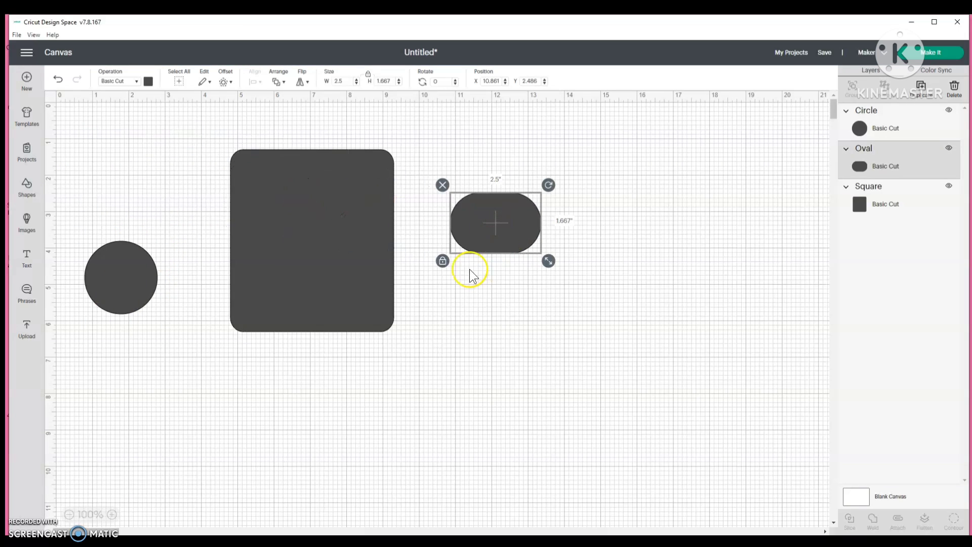
pyautogui.click(442, 262)
pyautogui.moveTo(548, 265); pyautogui.dragTo(536, 219)
pyautogui.click(416, 265)
# Shrink the circle to about 0.65 in and place it centred over the flattened oval's upper edge.
pyautogui.click(94, 271)
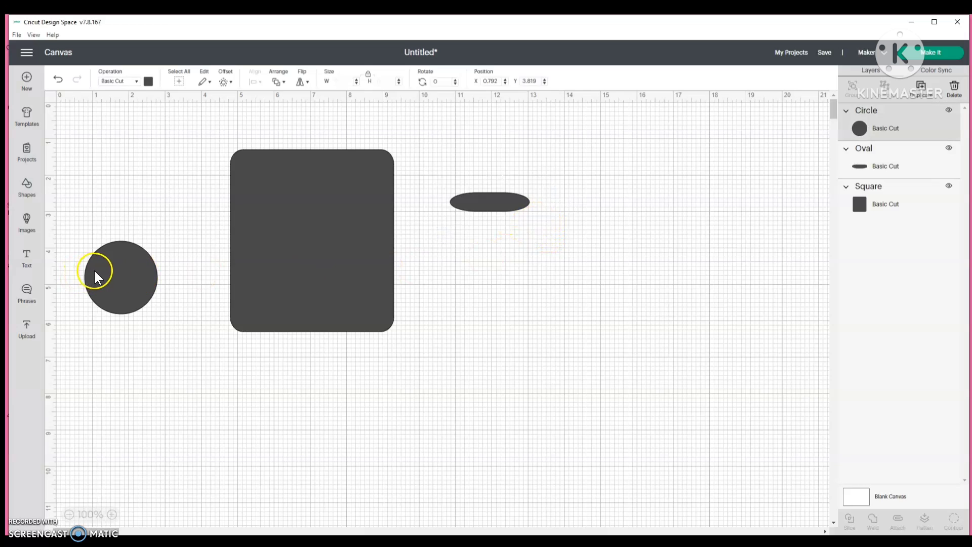
pyautogui.moveTo(167, 284); pyautogui.dragTo(504, 257)
pyautogui.moveTo(125, 288); pyautogui.dragTo(494, 196)
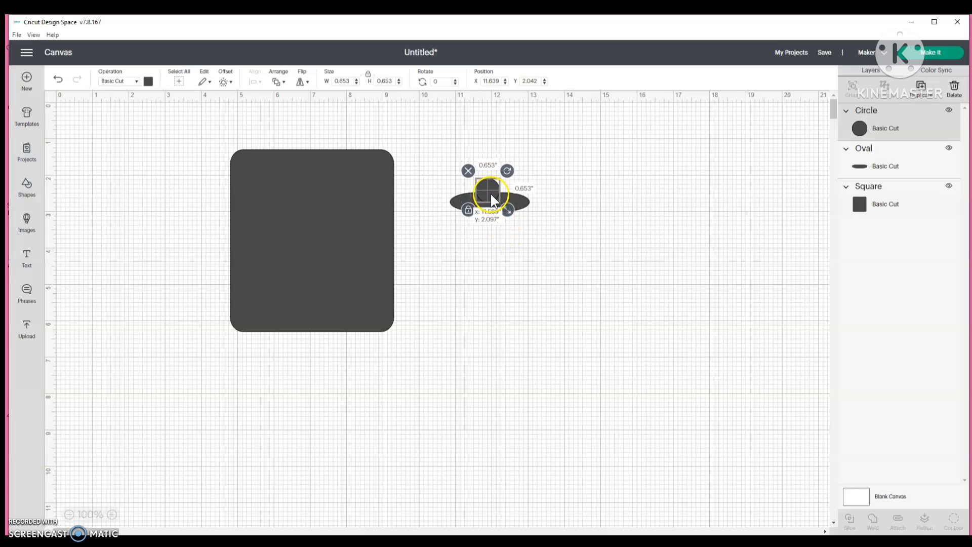
pyautogui.click(524, 254)
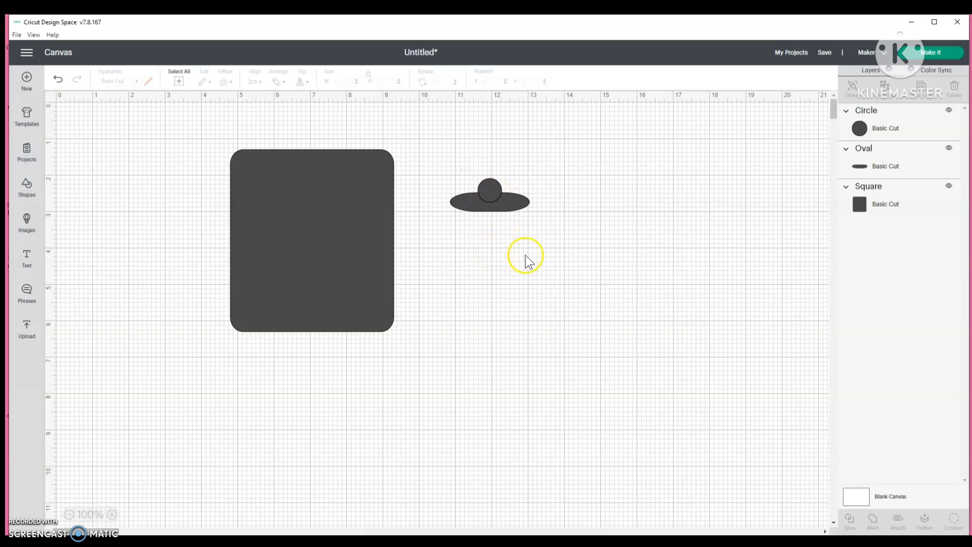
pyautogui.click(489, 197)
pyautogui.moveTo(489, 197); pyautogui.dragTo(489, 197)
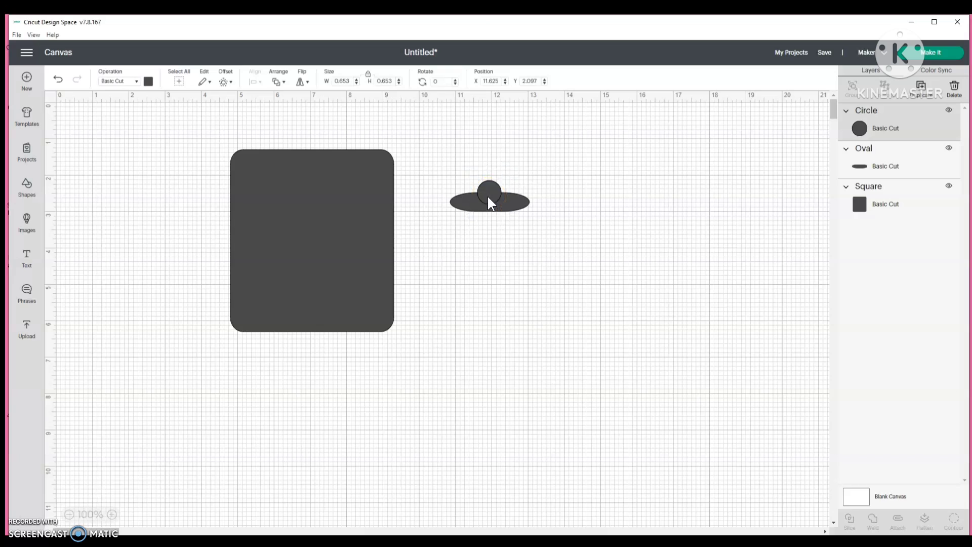
pyautogui.click(495, 231)
# Weld the small circle and the flattened oval into a single hanger-hole shape.
pyautogui.moveTo(438, 179); pyautogui.dragTo(530, 226)
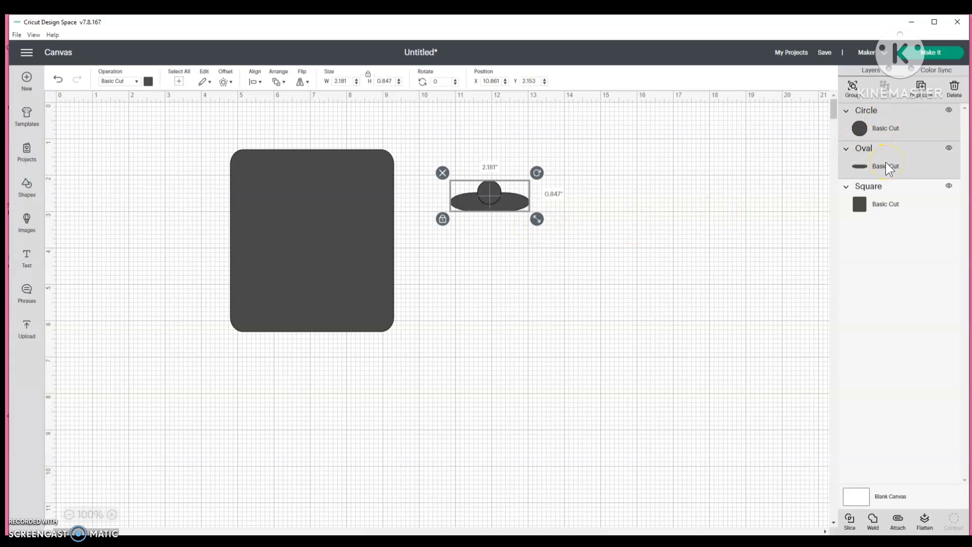
pyautogui.click(733, 240)
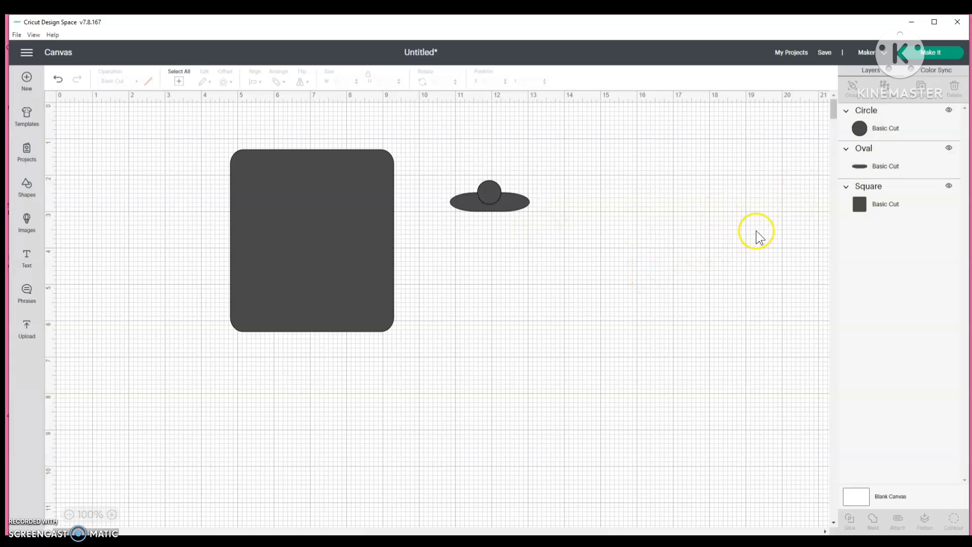
pyautogui.click(892, 124)
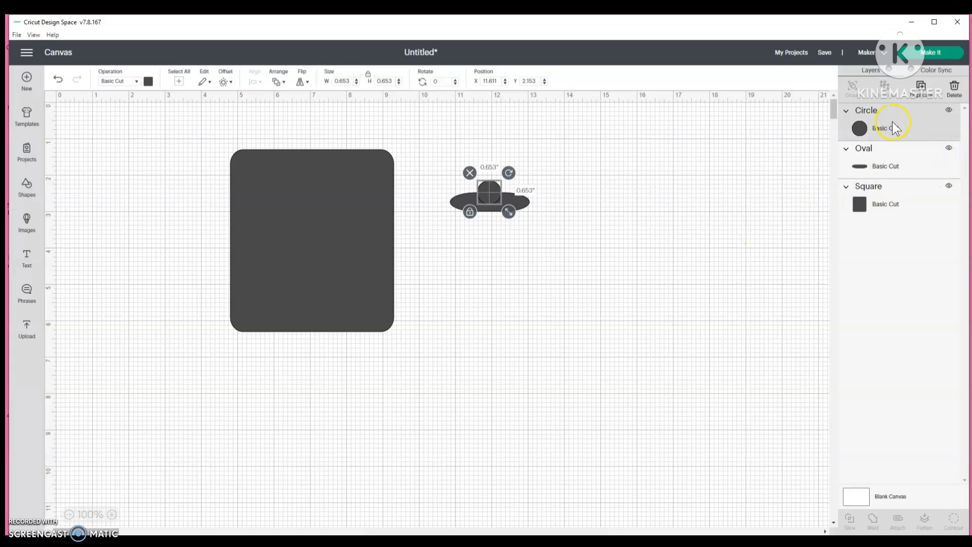
pyautogui.keyDown('shift'); pyautogui.click(870, 164); pyautogui.keyUp('shift')
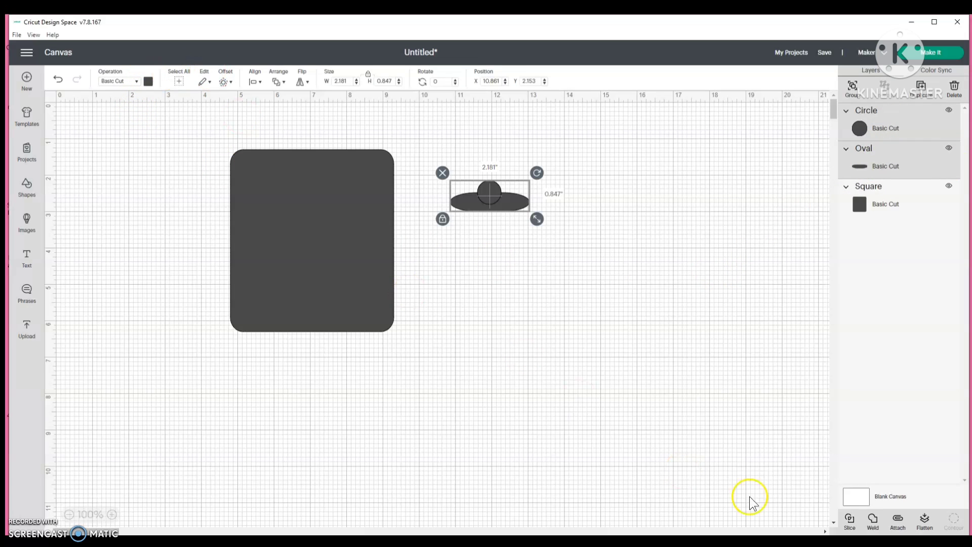
pyautogui.click(616, 324)
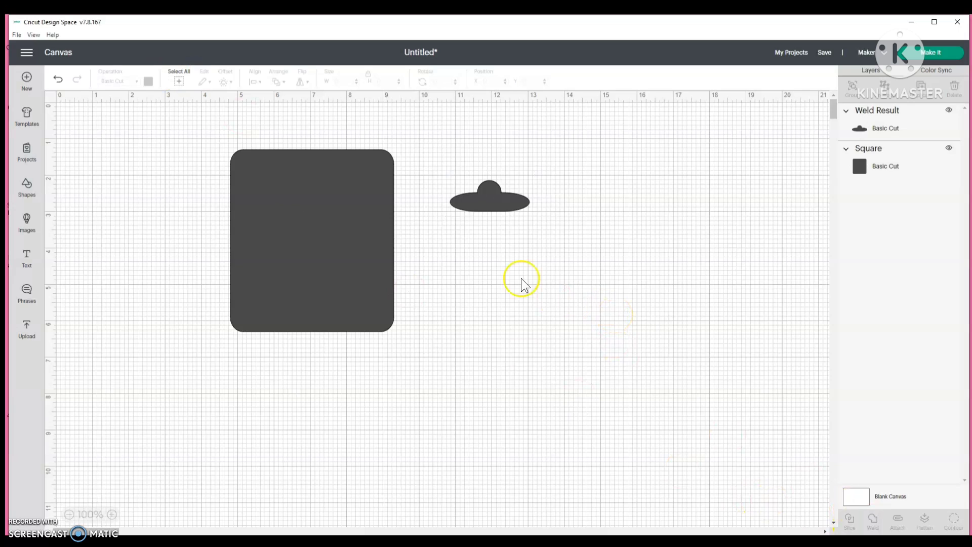
# Place the hanger-hole shape, scaled to about 1.07 in wide, near the square's top edge and centre the two horizontally.
pyautogui.moveTo(509, 206); pyautogui.dragTo(319, 167)
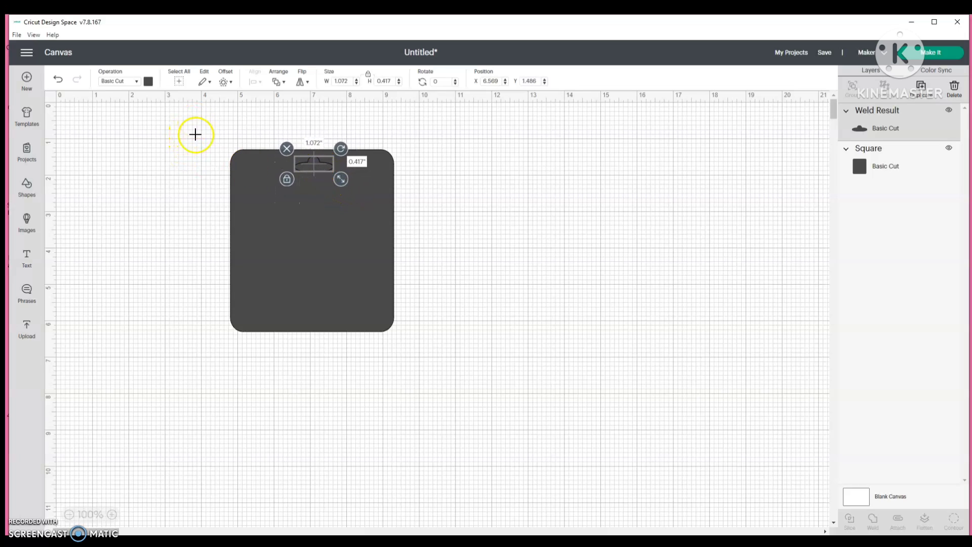
pyautogui.moveTo(195, 134); pyautogui.dragTo(456, 369)
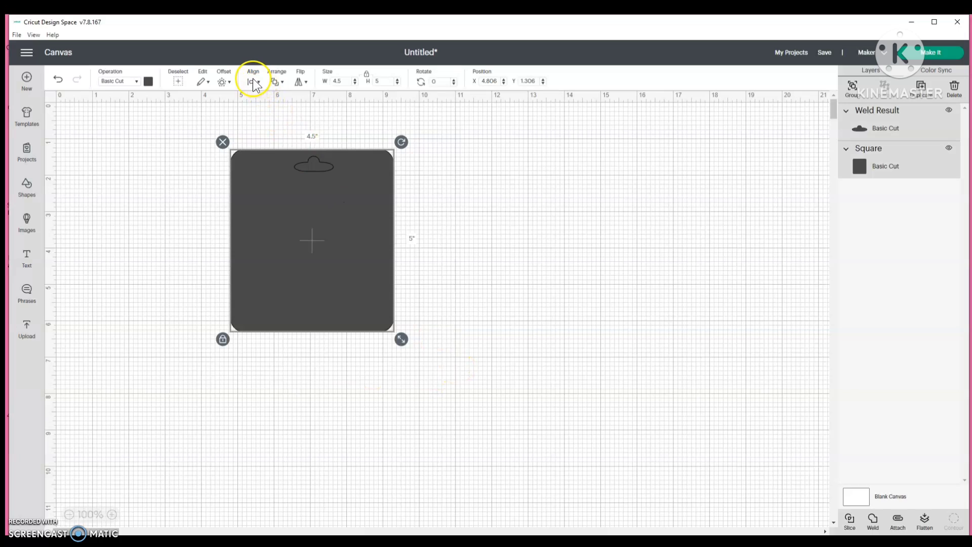
pyautogui.click(254, 82)
pyautogui.click(261, 124)
# Slice the hanger-hole shape out of the square and delete both leftover cut-out pieces.
pyautogui.click(532, 287)
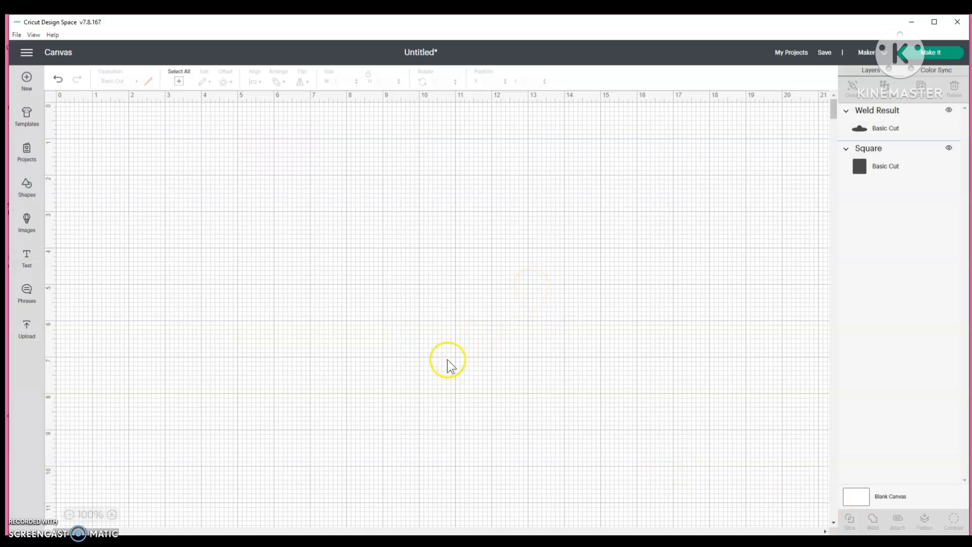
pyautogui.moveTo(358, 304); pyautogui.dragTo(551, 328)
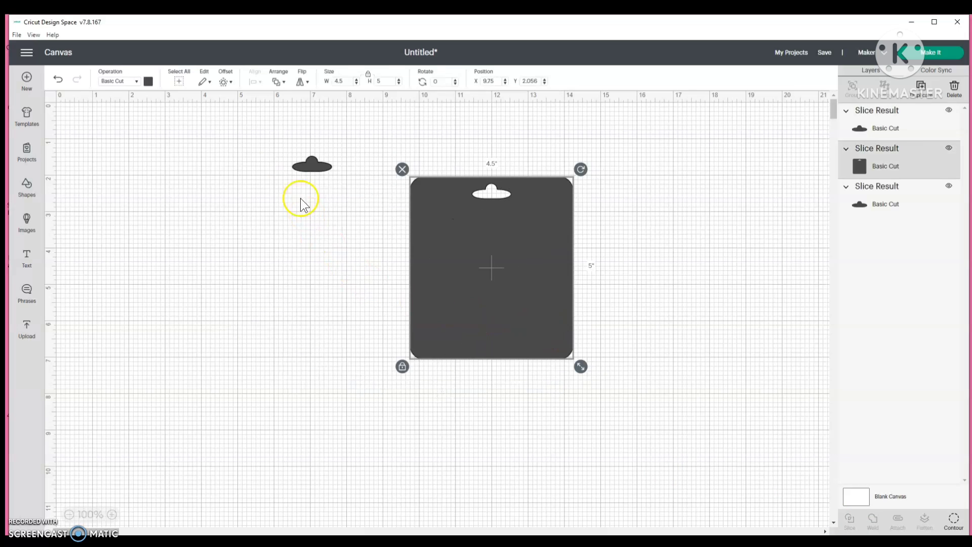
pyautogui.click(297, 166)
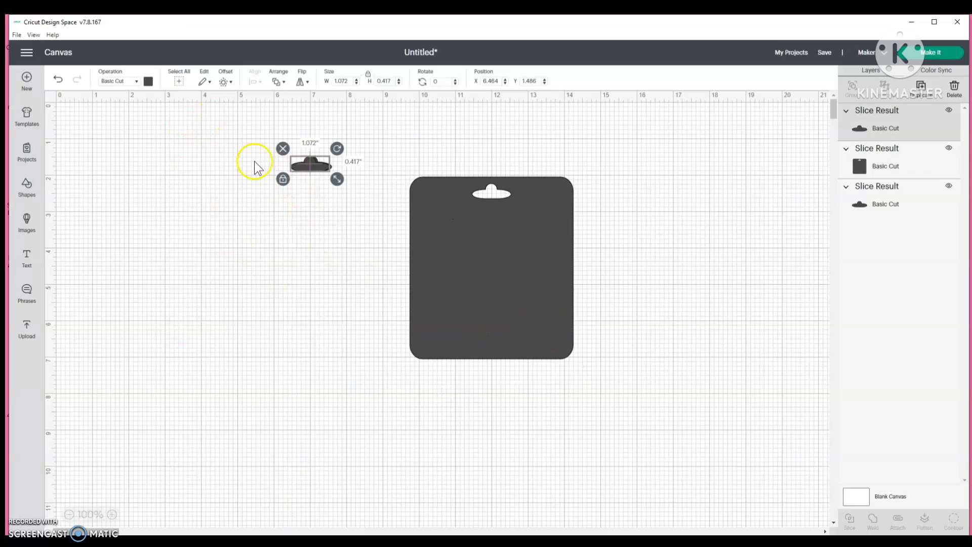
pyautogui.click(283, 148)
pyautogui.moveTo(282, 148); pyautogui.dragTo(350, 198)
pyautogui.click(286, 148)
pyautogui.moveTo(414, 278); pyautogui.dragTo(224, 269)
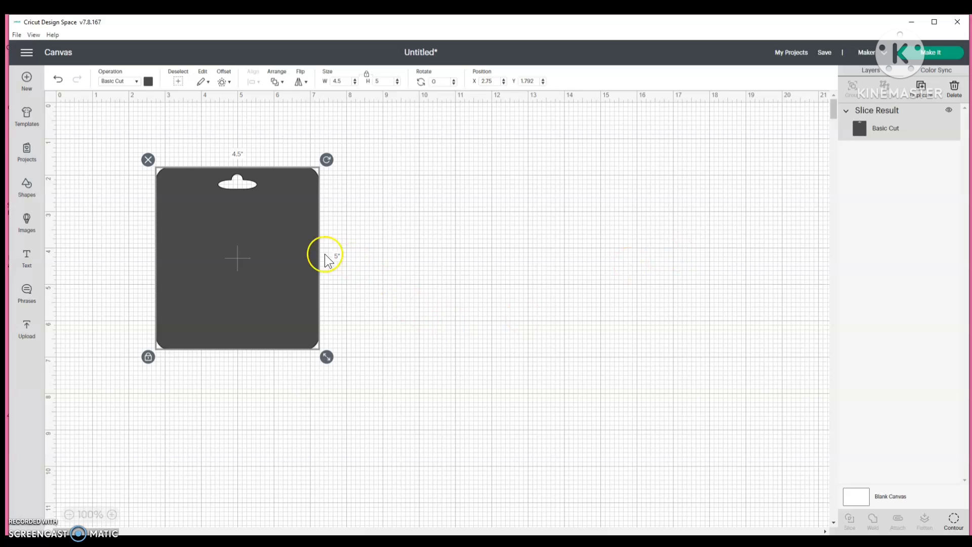
pyautogui.moveTo(284, 261); pyautogui.dragTo(381, 251)
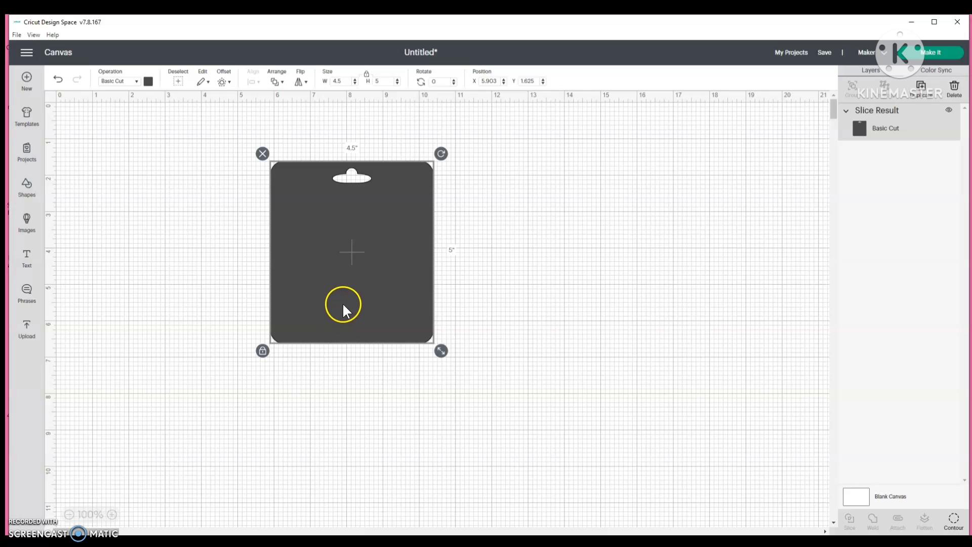
pyautogui.moveTo(331, 266); pyautogui.dragTo(269, 268)
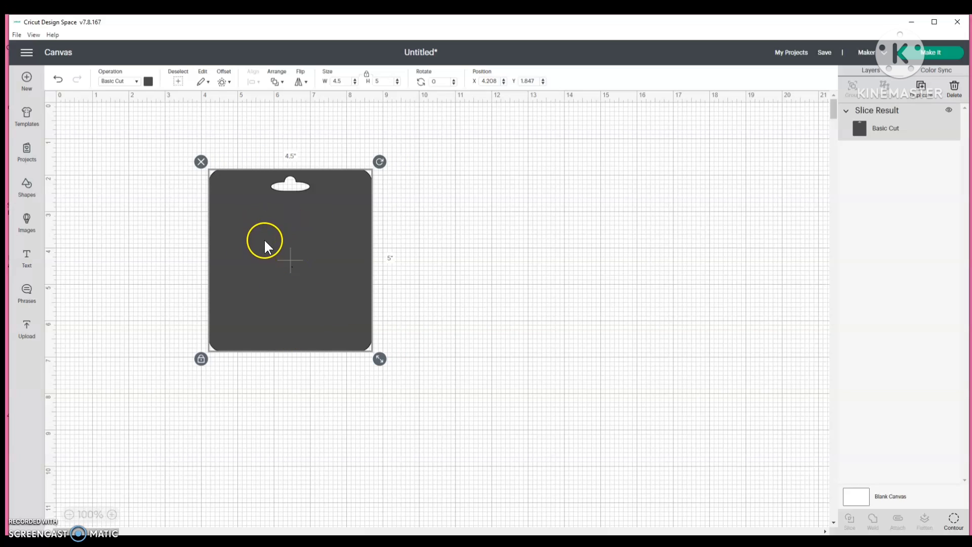
pyautogui.moveTo(343, 290); pyautogui.dragTo(294, 256)
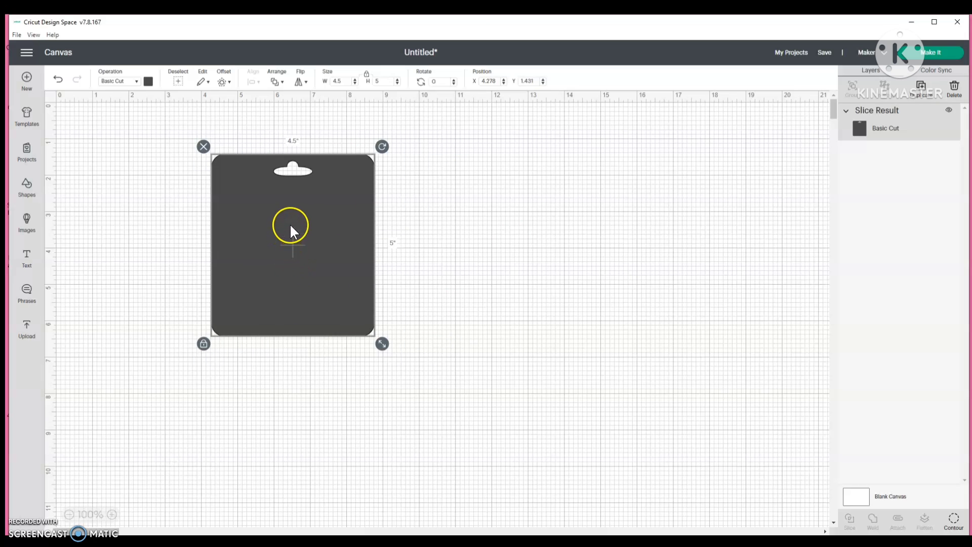
pyautogui.moveTo(290, 221); pyautogui.dragTo(465, 217)
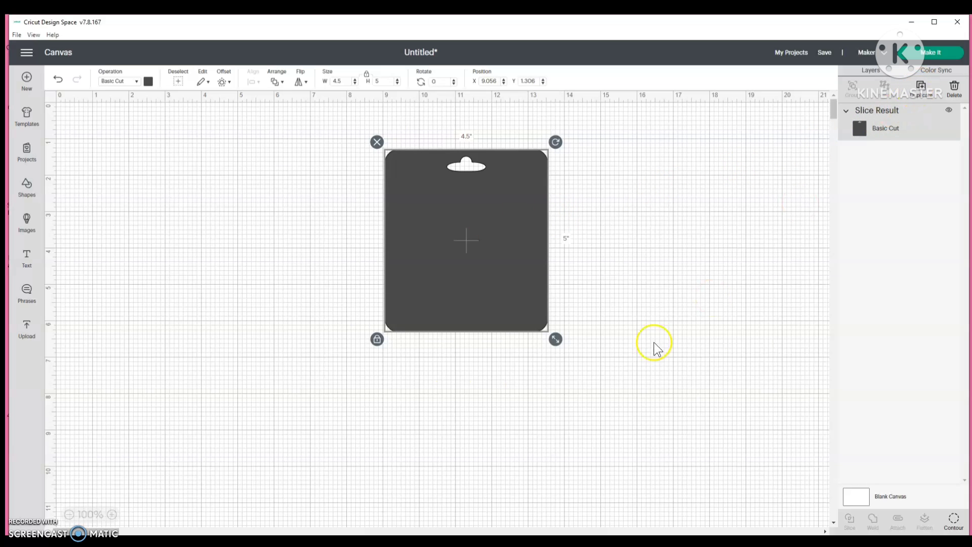
# Duplicate the card with the hanger hole and move the two copies to opposite sides of the canvas.
pyautogui.hotkey('ctrl', 'd')
pyautogui.moveTo(467, 279); pyautogui.dragTo(694, 251)
pyautogui.moveTo(445, 280); pyautogui.dragTo(204, 299)
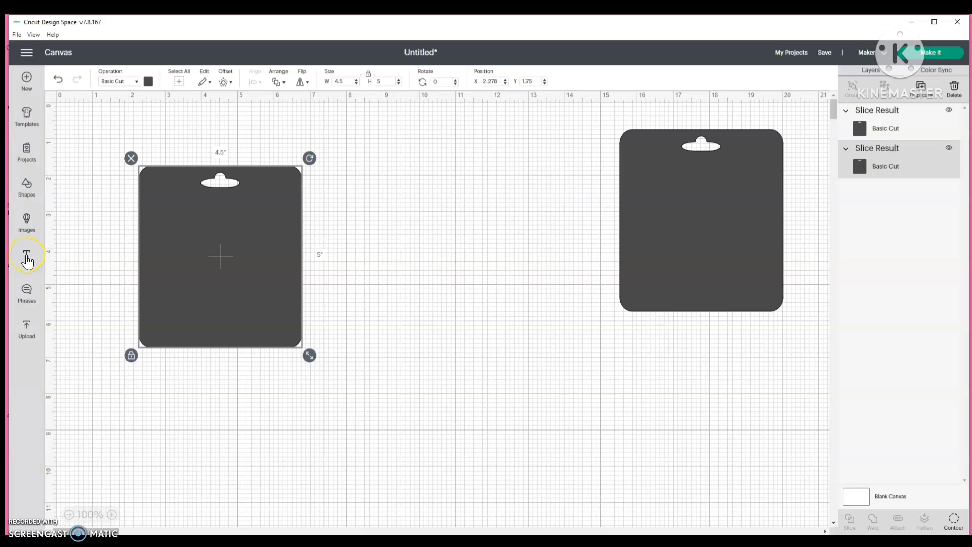
# Add a rectangle shape, unlock its proportions and set its size to 3 in wide by 1 in high.
pyautogui.click(27, 186)
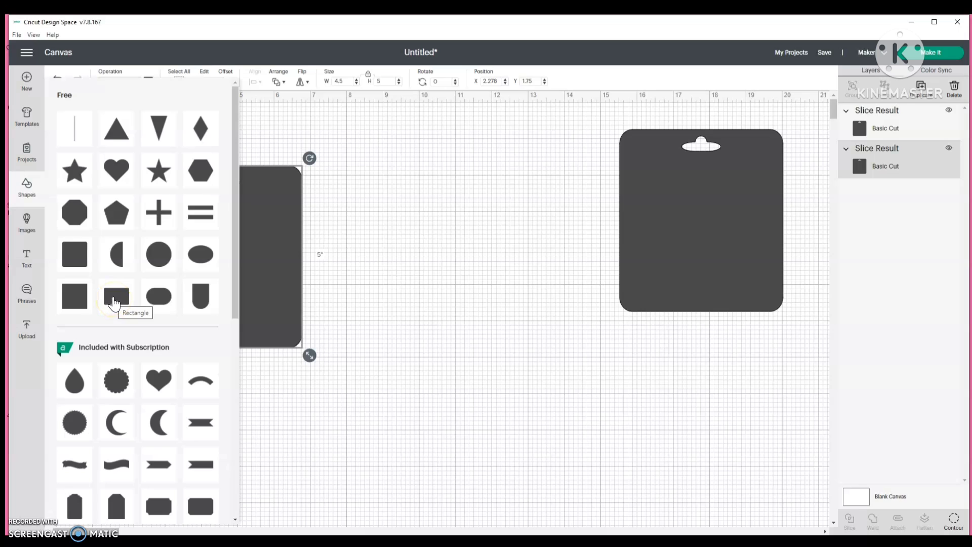
pyautogui.click(117, 298)
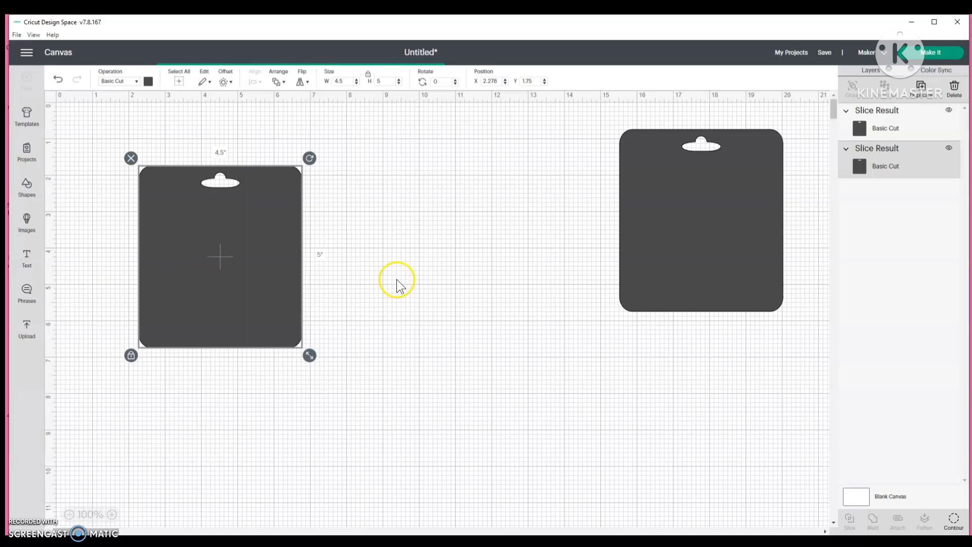
pyautogui.click(368, 74)
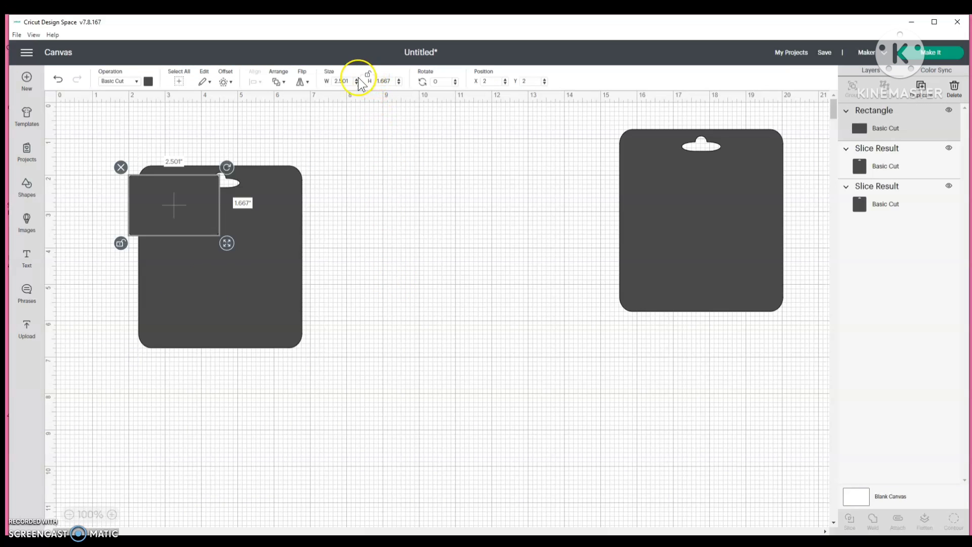
pyautogui.moveTo(339, 85); pyautogui.dragTo(347, 85)
pyautogui.doubleClick(345, 83)
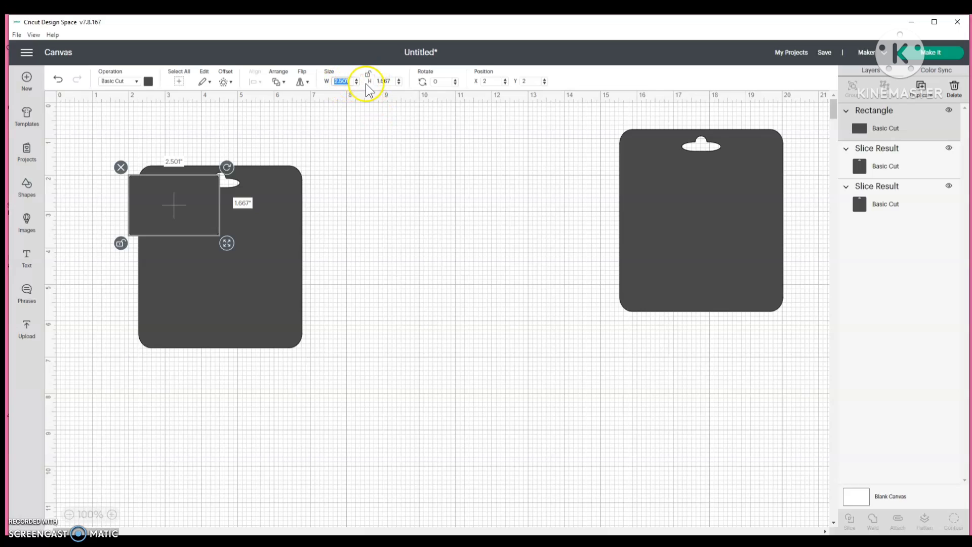
pyautogui.write('3')
pyautogui.press('Tab')
pyautogui.write('1')
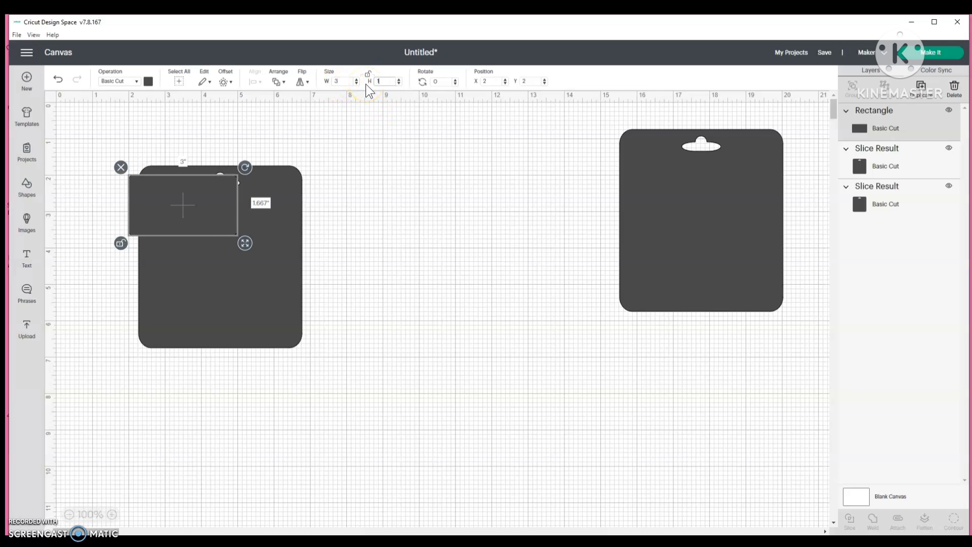
pyautogui.press('Return')
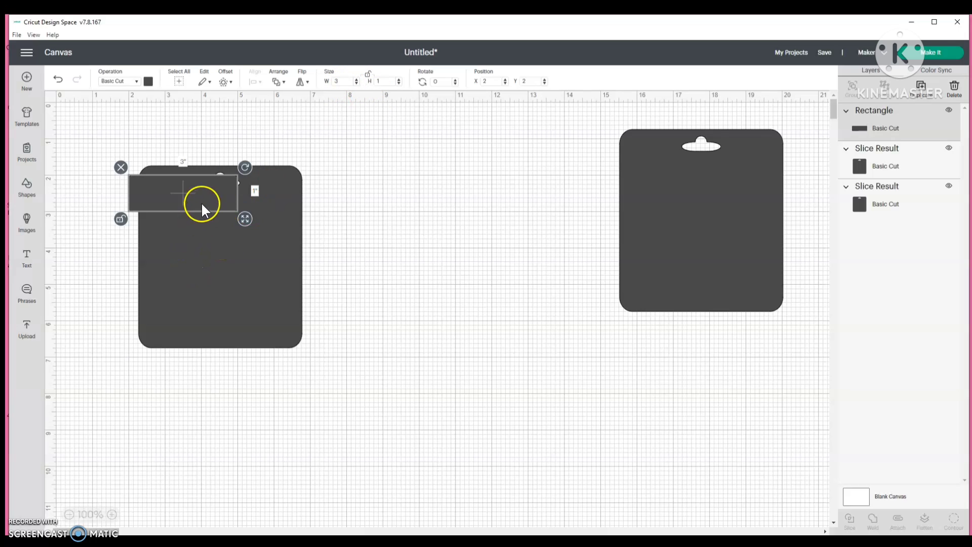
# Place the rectangle near the bottom edge of the first card and centre the two horizontally.
pyautogui.moveTo(201, 204); pyautogui.dragTo(240, 324)
pyautogui.moveTo(98, 122); pyautogui.dragTo(332, 373)
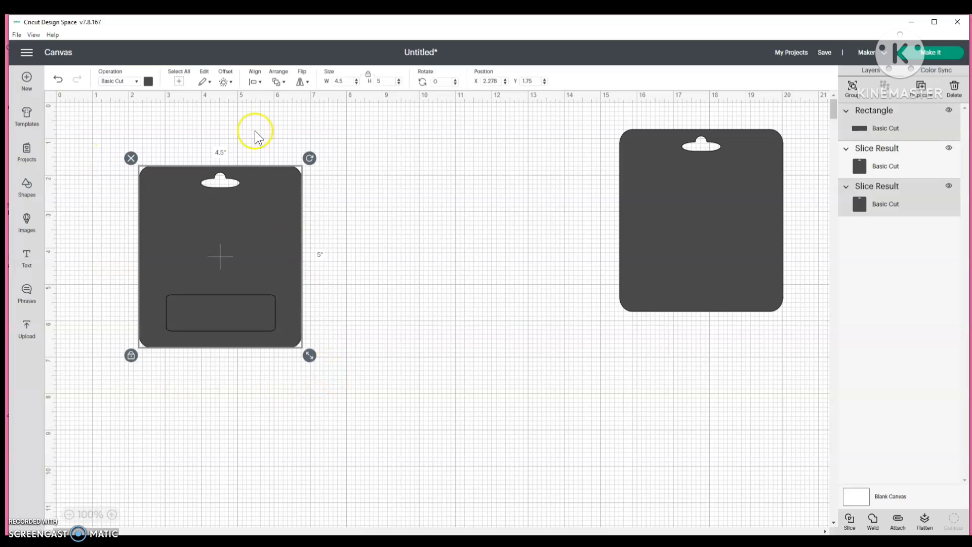
pyautogui.click(255, 81)
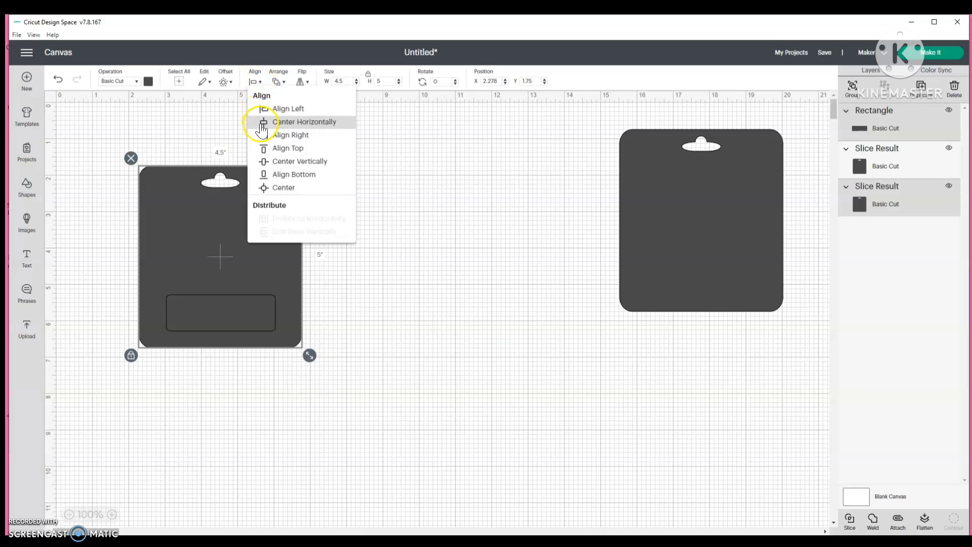
pyautogui.click(262, 124)
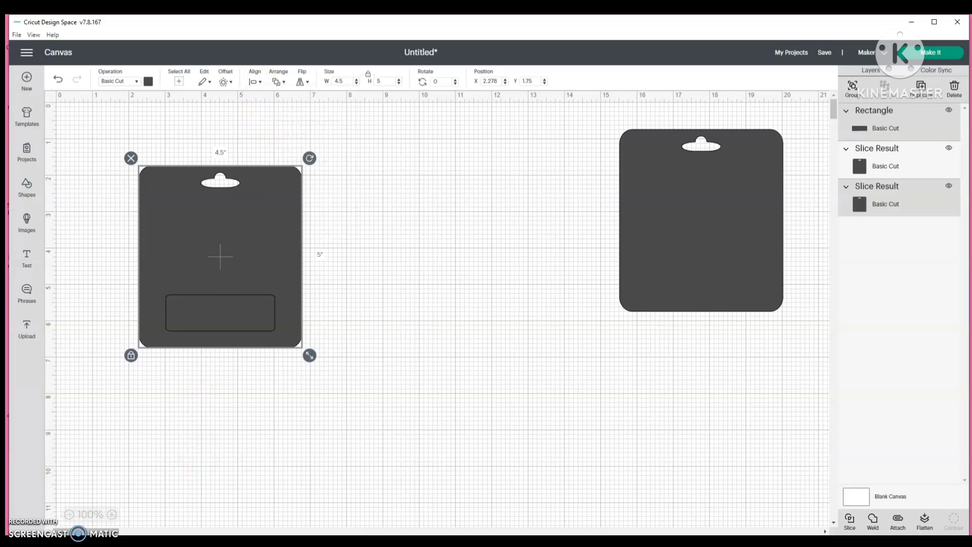
# Slice the rectangle out of the card, then move the card aside and delete the leftover cut-out pieces.
pyautogui.click(370, 259)
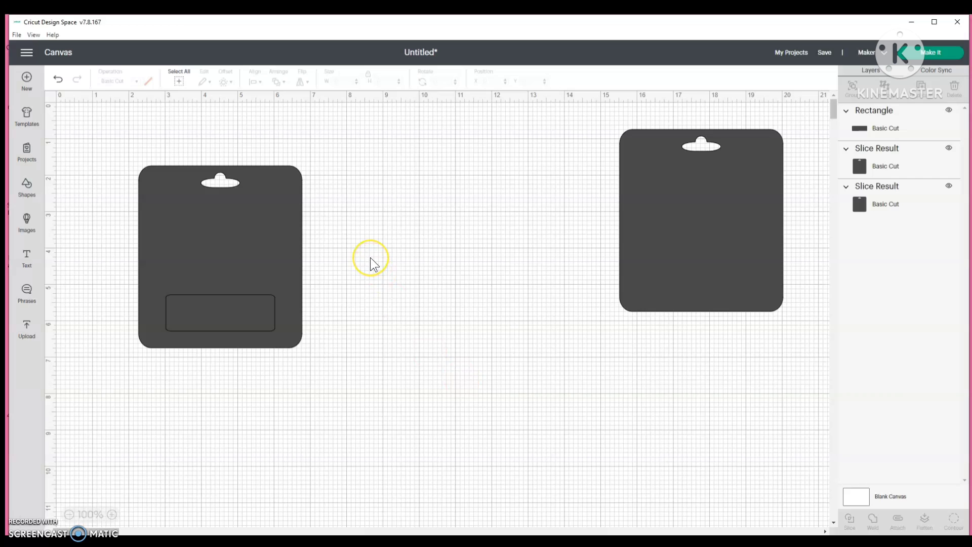
pyautogui.moveTo(207, 228); pyautogui.dragTo(416, 285)
pyautogui.moveTo(154, 249); pyautogui.dragTo(271, 347)
pyautogui.press('Delete')
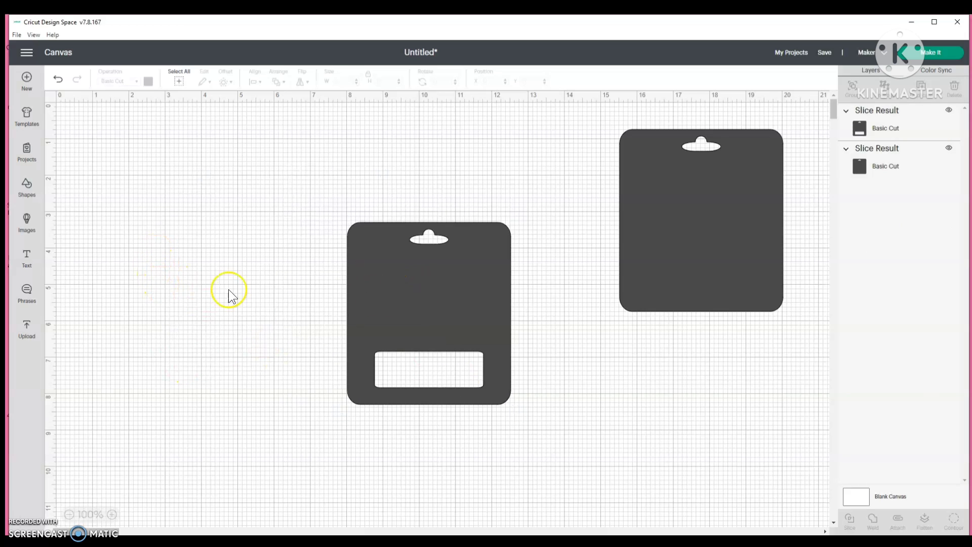
# Arrange the card with the rectangular window and the plain card side by side near the middle of the canvas.
pyautogui.moveTo(467, 315); pyautogui.dragTo(293, 258)
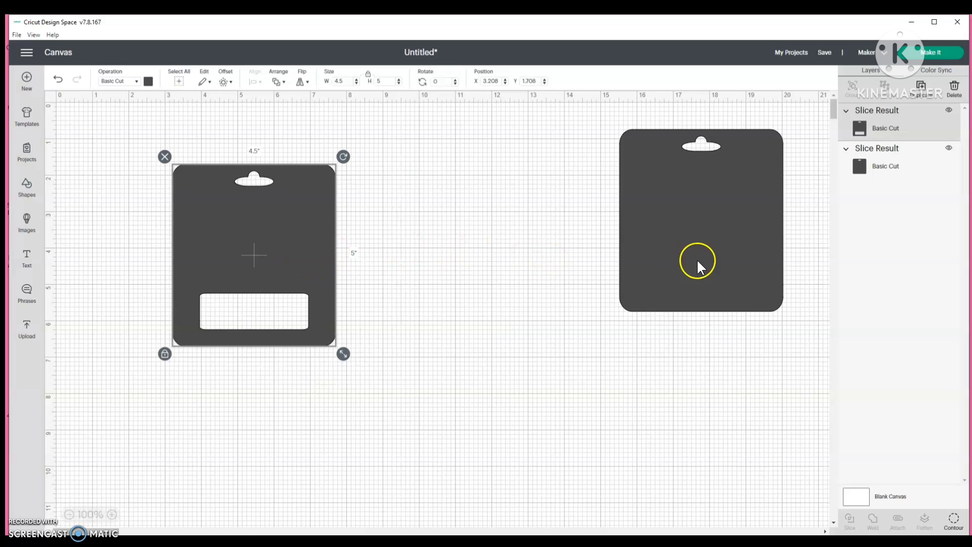
pyautogui.moveTo(694, 263); pyautogui.dragTo(553, 310)
pyautogui.moveTo(235, 198); pyautogui.dragTo(233, 223)
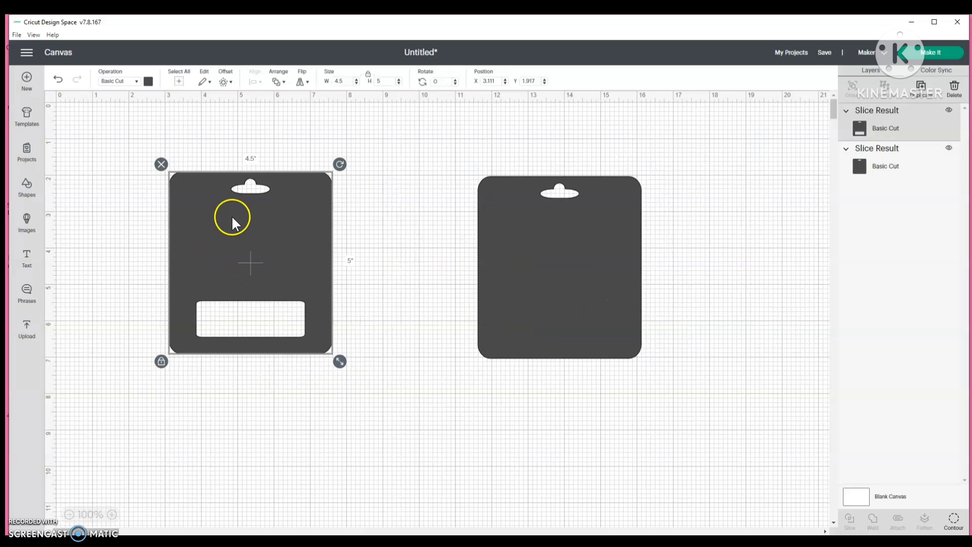
pyautogui.moveTo(582, 239); pyautogui.dragTo(485, 252)
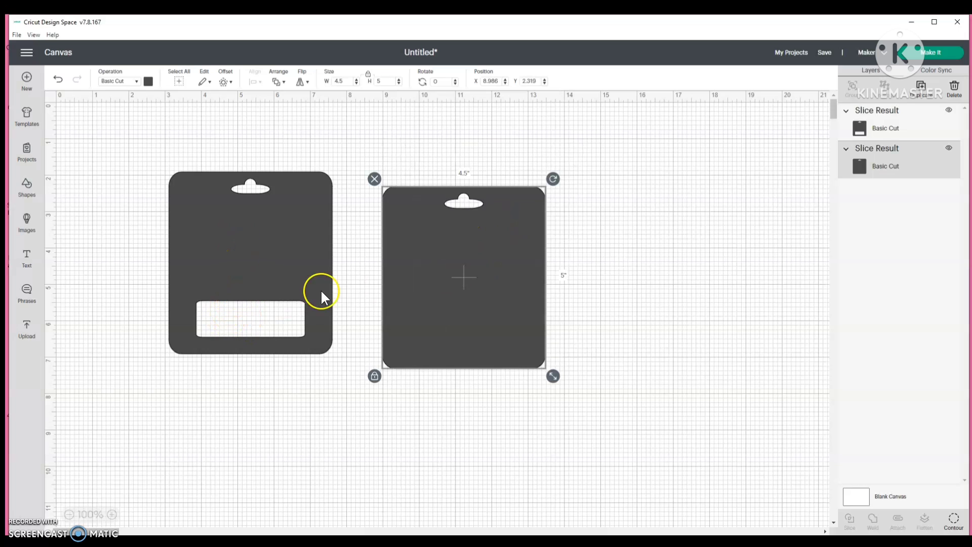
pyautogui.moveTo(220, 221); pyautogui.dragTo(228, 266)
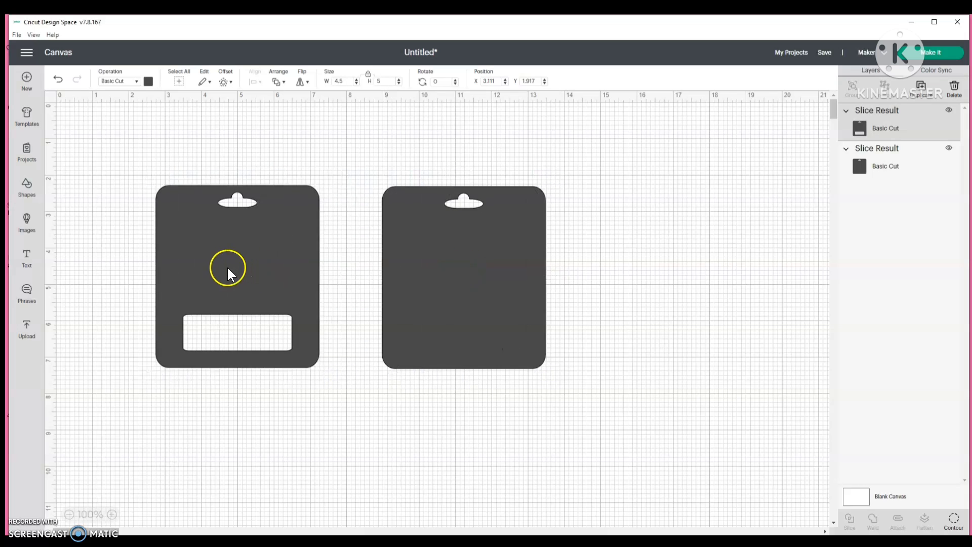
pyautogui.moveTo(303, 280); pyautogui.dragTo(278, 253)
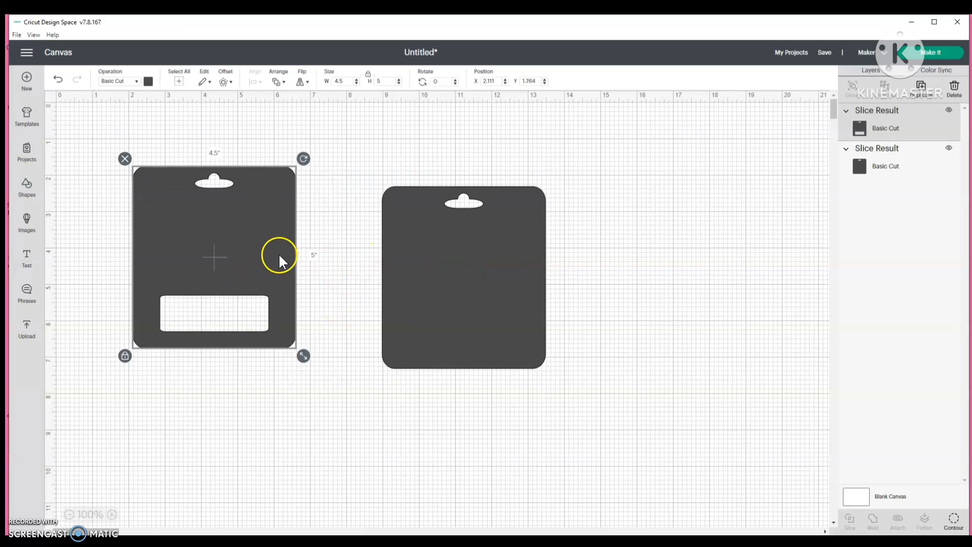
pyautogui.moveTo(442, 268); pyautogui.dragTo(479, 244)
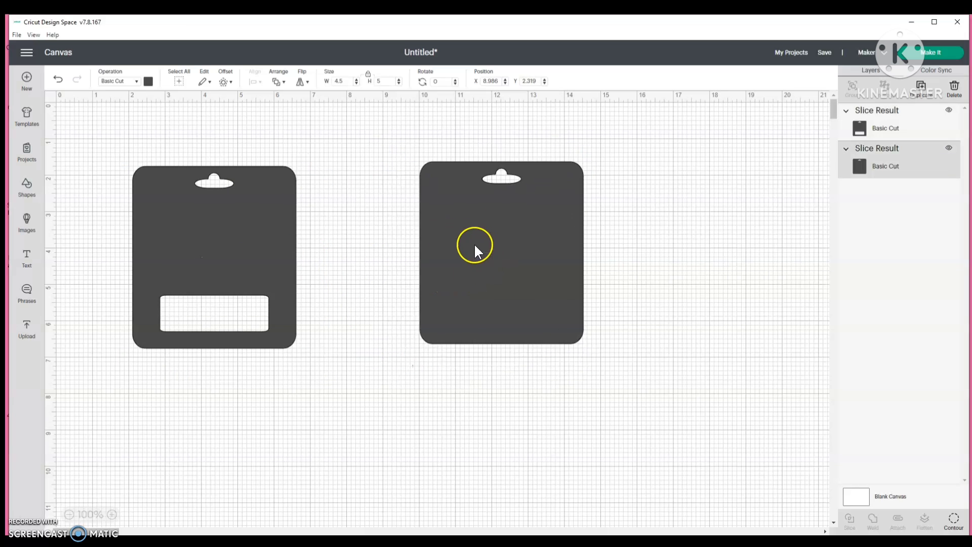
pyautogui.moveTo(270, 272); pyautogui.dragTo(356, 261)
pyautogui.moveTo(446, 263); pyautogui.dragTo(457, 287)
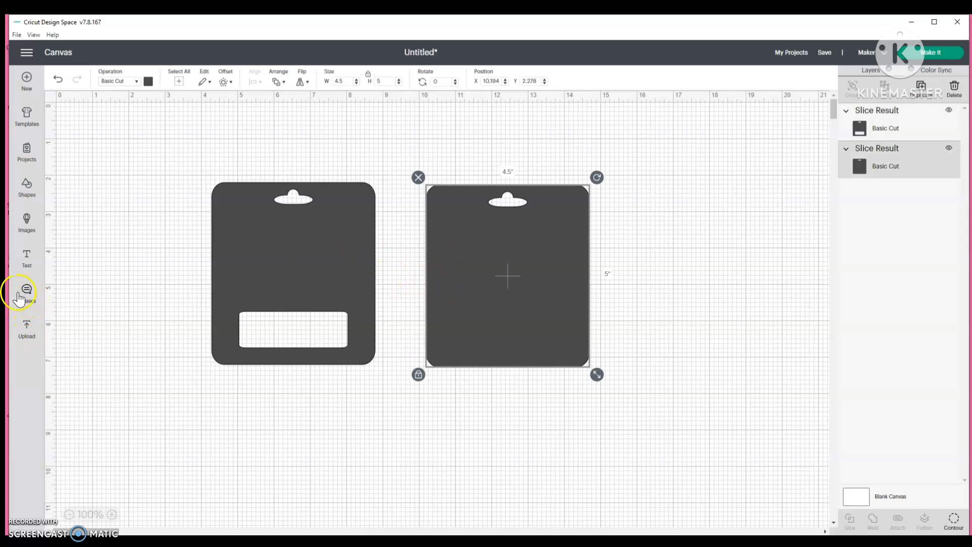
# Search the image library for "METAL" and add the rectangular riveted metal plate image to the canvas.
pyautogui.click(26, 227)
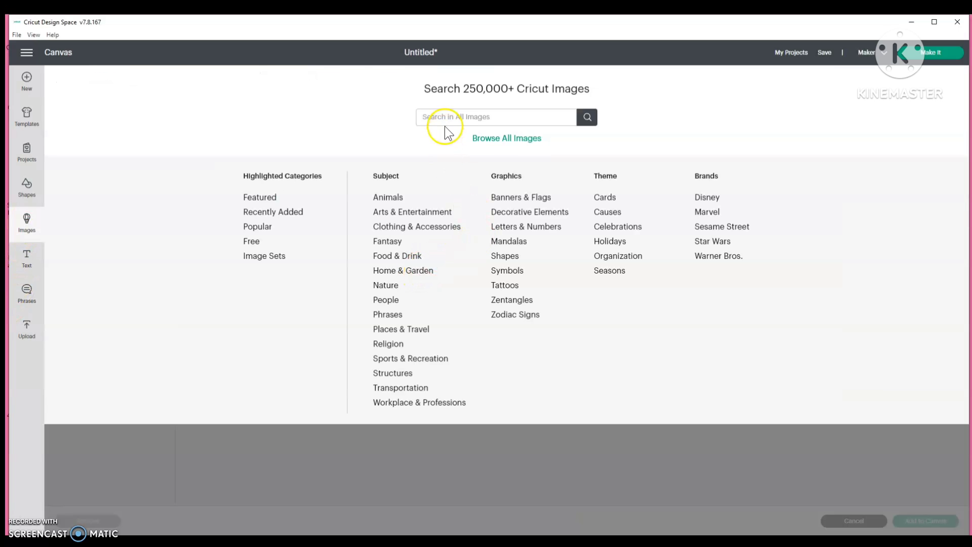
pyautogui.click(463, 125)
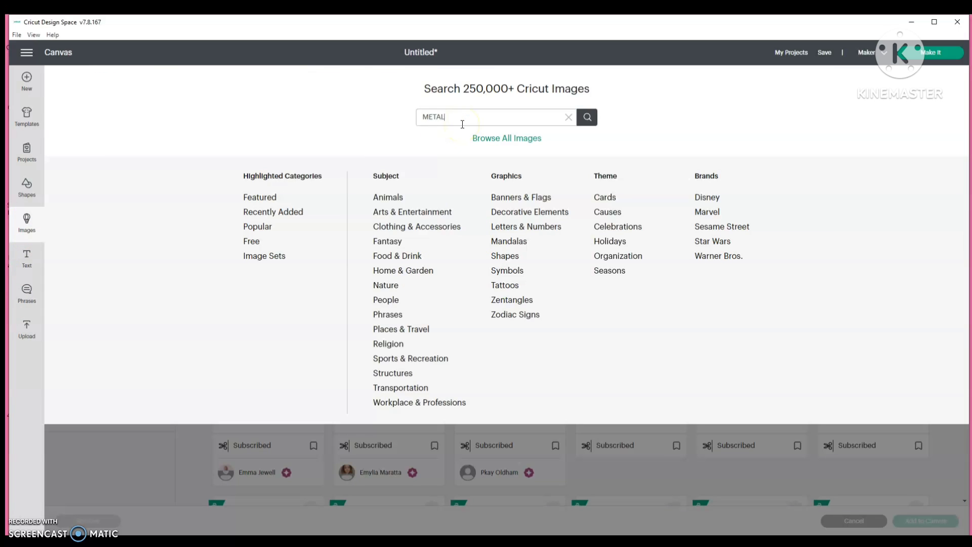
pyautogui.click(587, 117)
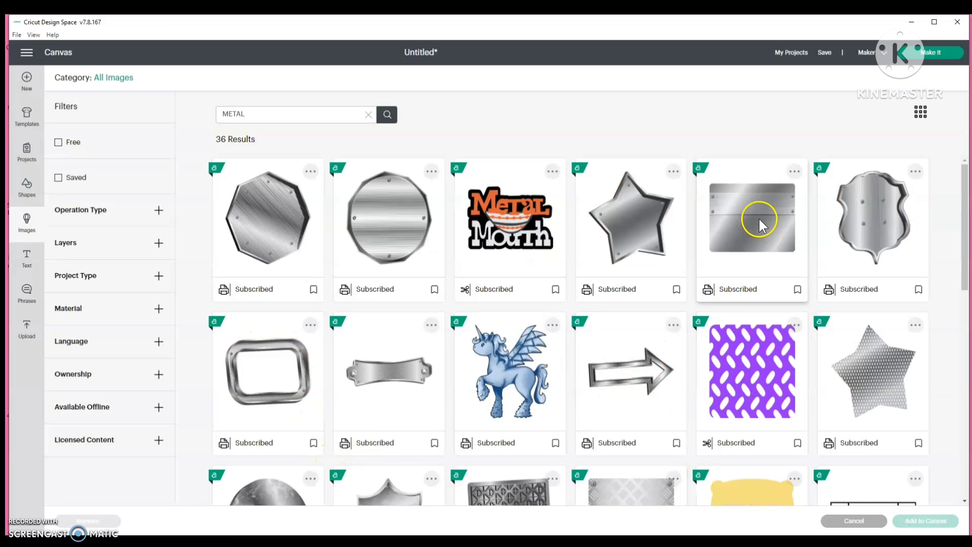
pyautogui.click(758, 218)
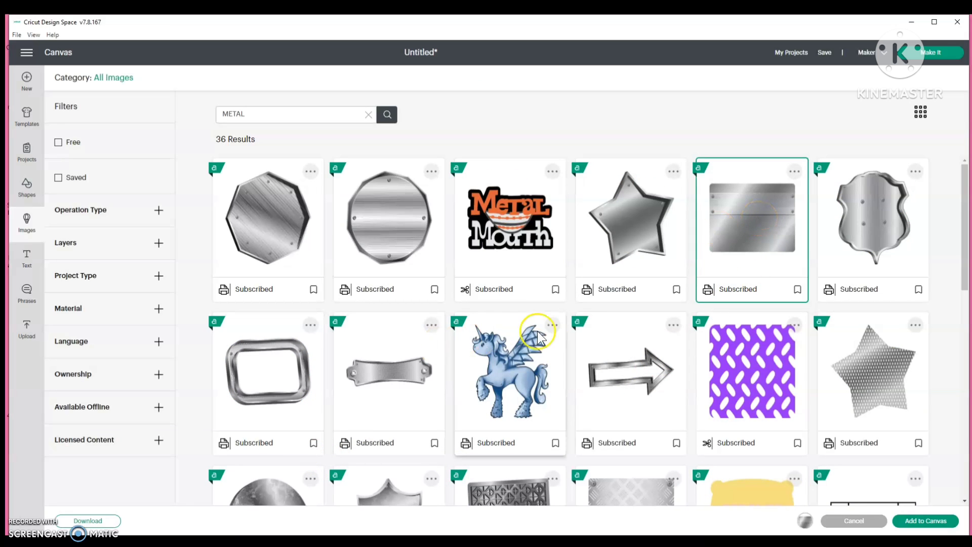
pyautogui.click(915, 522)
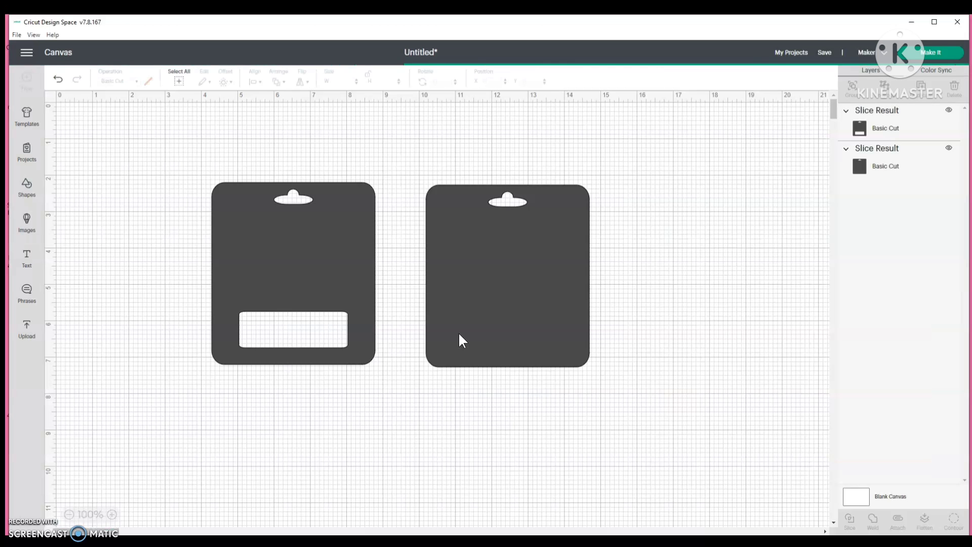
# Place the metal plate, enlarged to about 10.1 × 7.4 in, behind the windowed card, with the plain card moved clear of it.
pyautogui.moveTo(465, 330); pyautogui.dragTo(699, 305)
pyautogui.moveTo(359, 186); pyautogui.dragTo(208, 215)
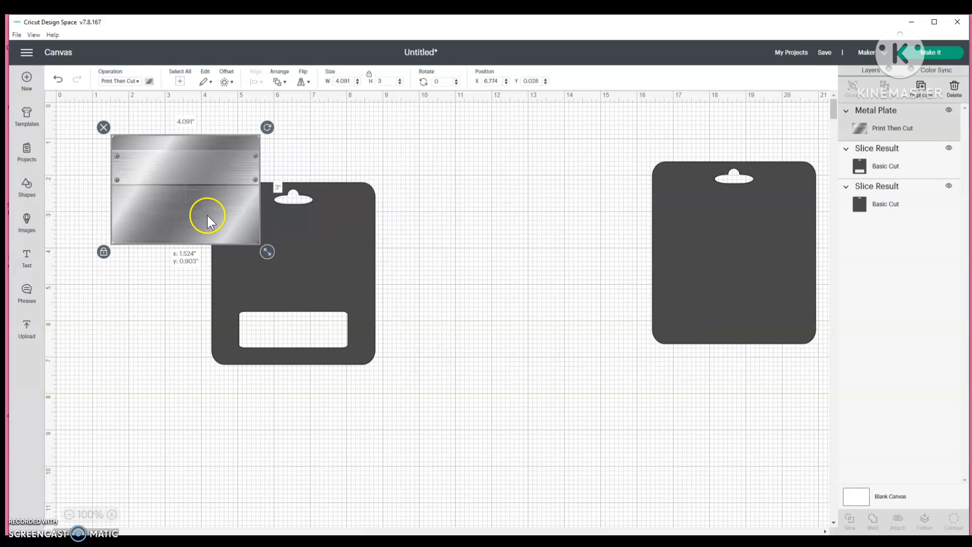
pyautogui.moveTo(273, 254); pyautogui.dragTo(457, 412)
pyautogui.click(278, 82)
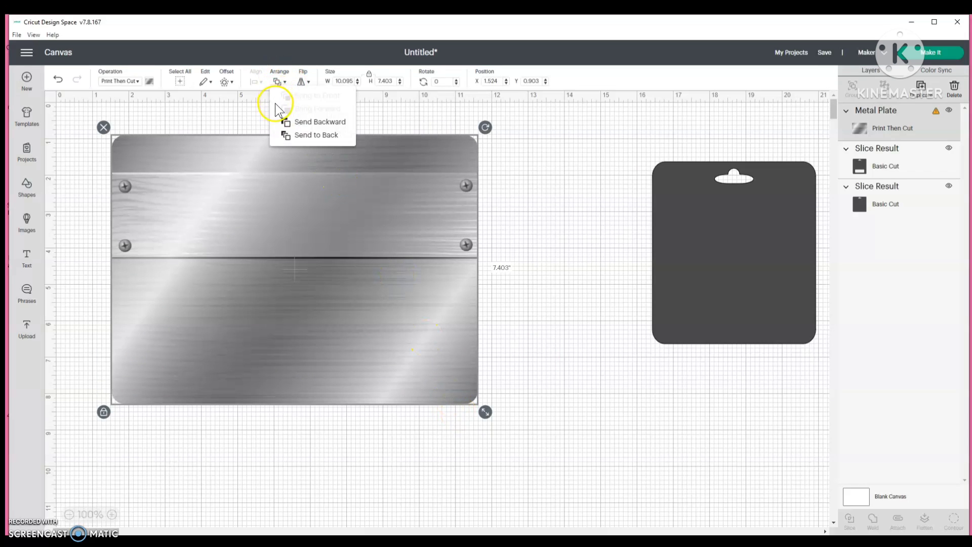
pyautogui.click(283, 135)
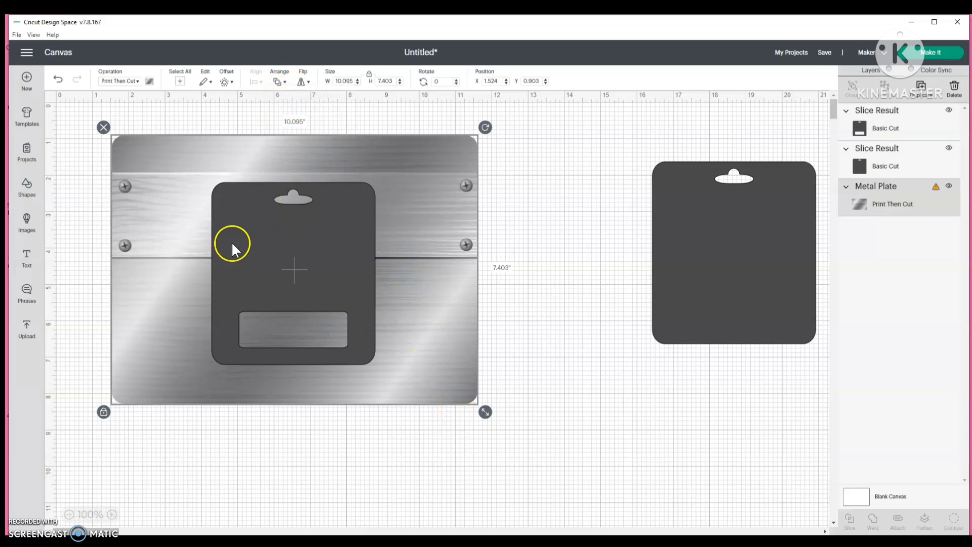
# Position the windowed card within the metal plate at about X 4.22, Y 2.08 in.
pyautogui.moveTo(373, 297); pyautogui.dragTo(354, 284)
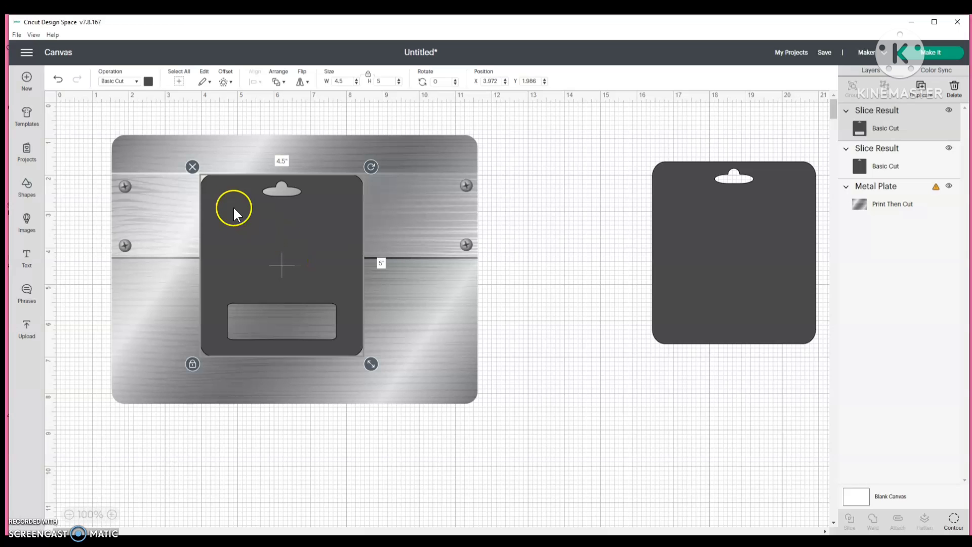
pyautogui.moveTo(234, 209); pyautogui.dragTo(251, 202)
pyautogui.moveTo(497, 436); pyautogui.dragTo(30, 114)
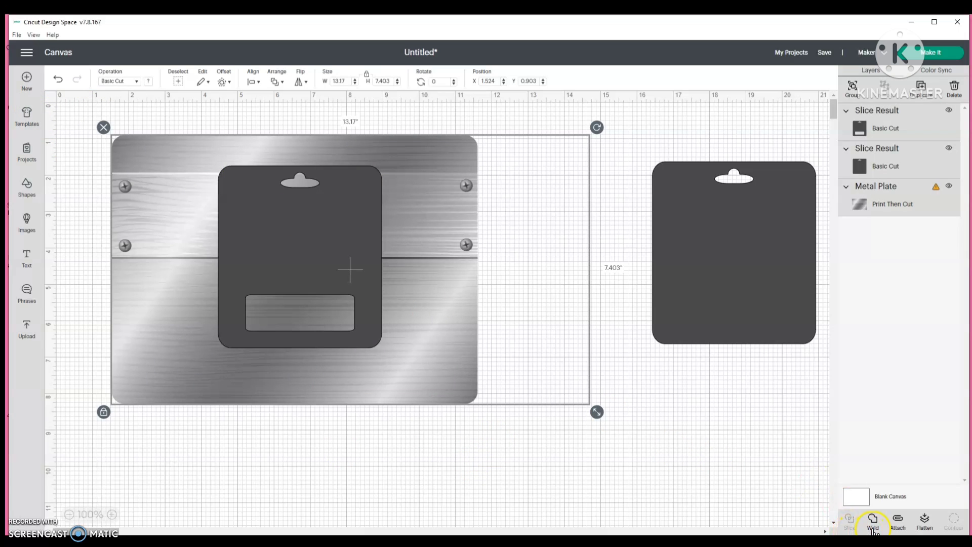
pyautogui.click(474, 445)
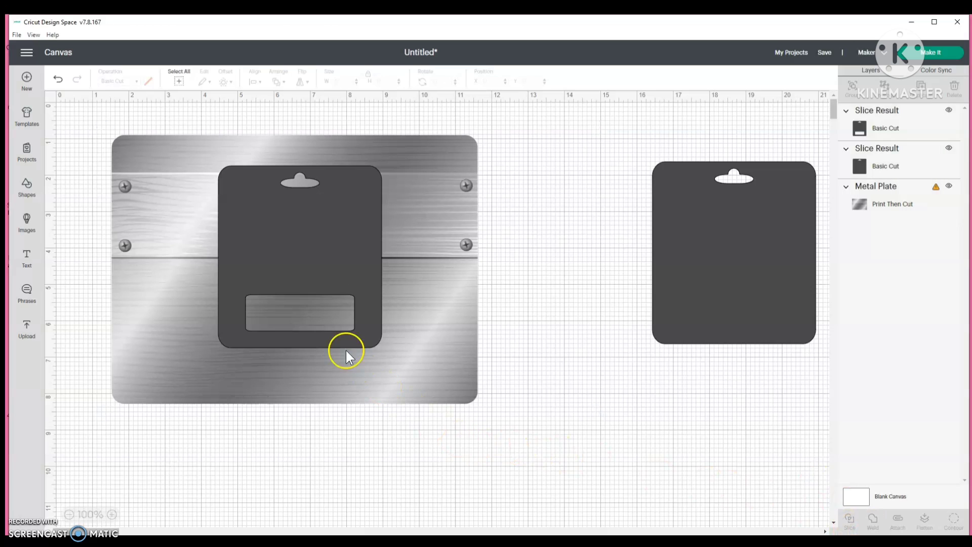
pyautogui.click(296, 280)
pyautogui.moveTo(292, 241)
pyautogui.mouseDown()
pyautogui.moveTo(370, 250)
pyautogui.moveTo(309, 237)
pyautogui.moveTo(268, 267)
pyautogui.moveTo(282, 268)
pyautogui.moveTo(242, 278)
pyautogui.moveTo(289, 269)
pyautogui.moveTo(283, 255)
pyautogui.mouseUp()
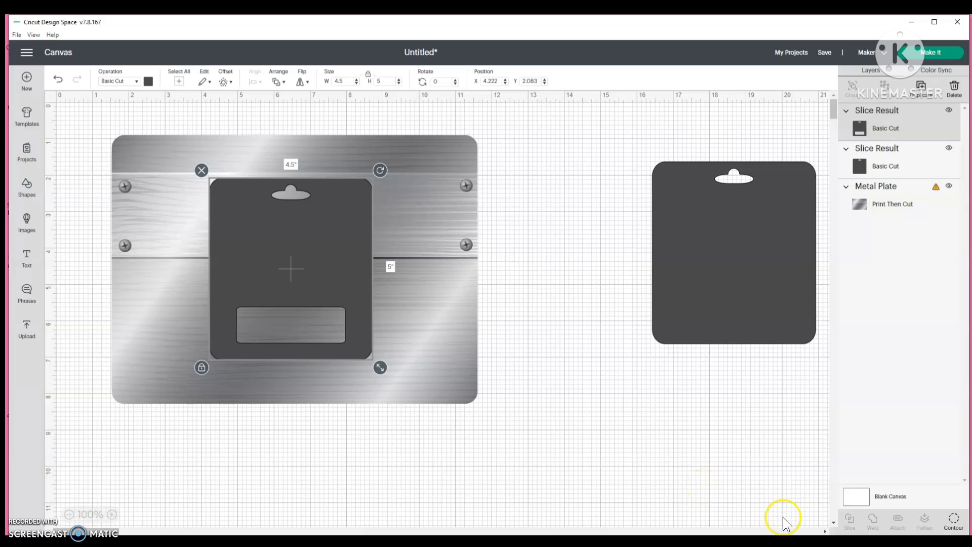
# Select only the windowed card and the metal plate layers and slice the card's shape out of the plate.
pyautogui.click(724, 466)
pyautogui.moveTo(135, 127); pyautogui.dragTo(562, 428)
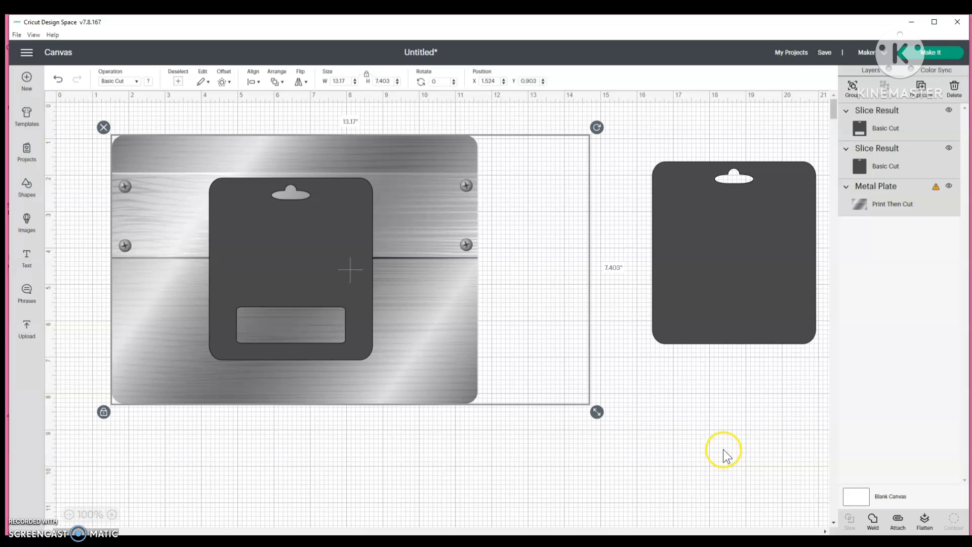
pyautogui.click(884, 158)
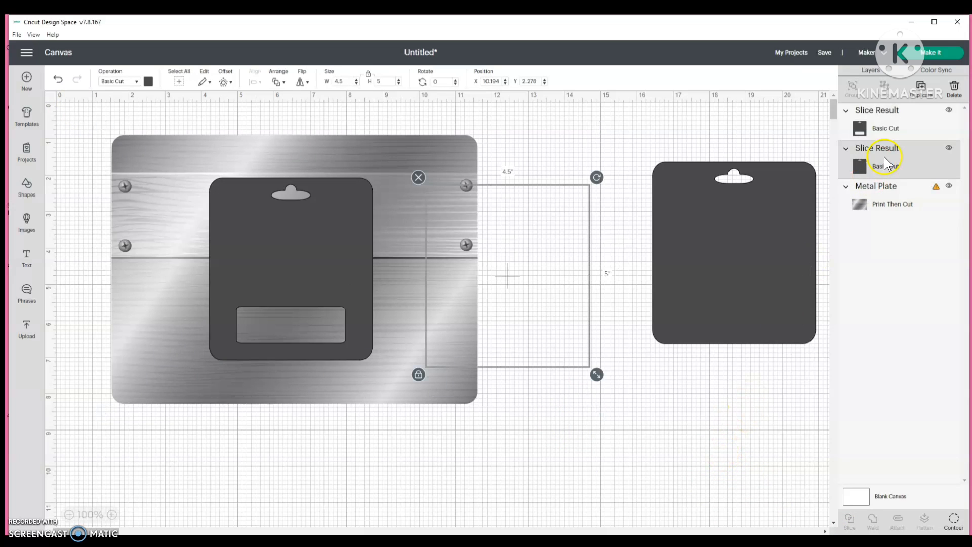
pyautogui.click(882, 130)
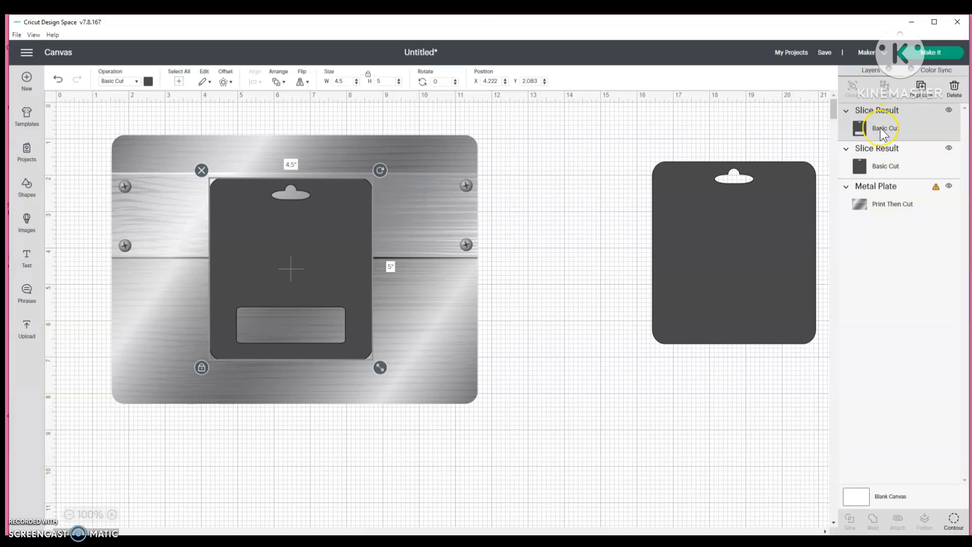
pyautogui.click(894, 204)
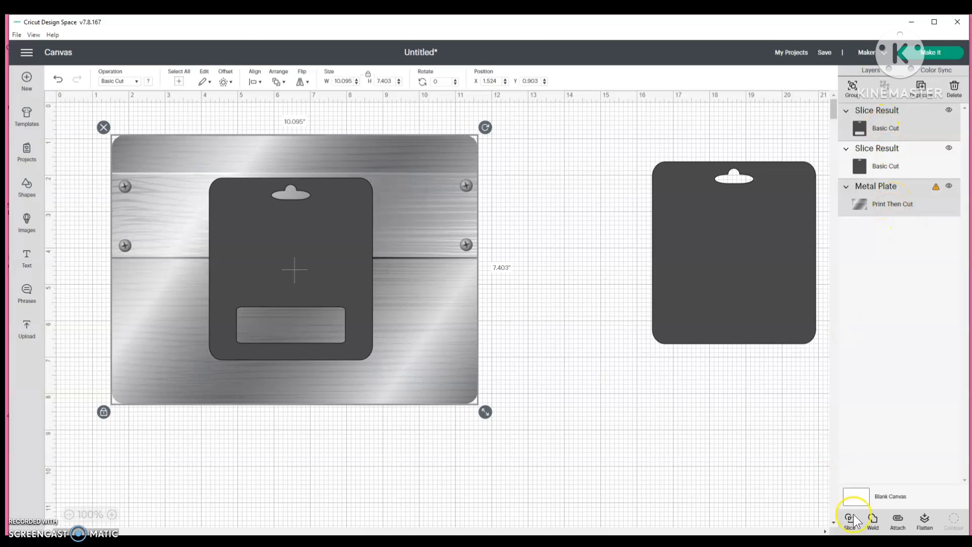
pyautogui.click(709, 393)
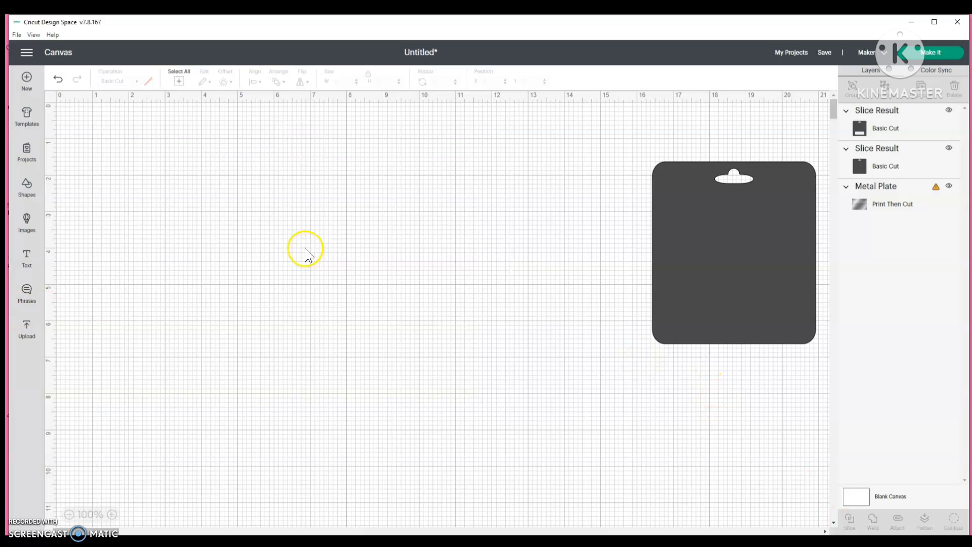
# Move the windowed card clear of the sliced metal plate and delete the leftover outer plate.
pyautogui.moveTo(271, 260); pyautogui.dragTo(516, 304)
pyautogui.moveTo(462, 251); pyautogui.dragTo(686, 385)
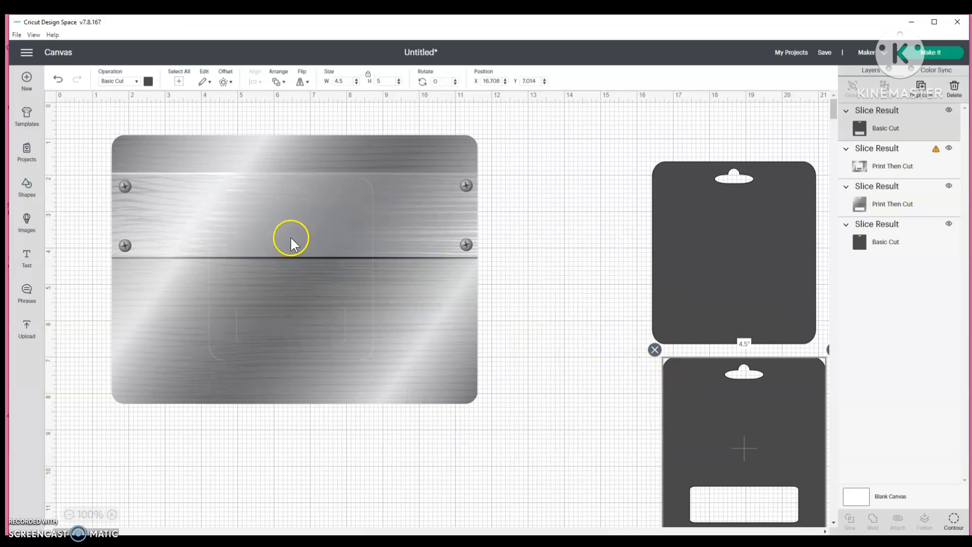
pyautogui.click(432, 196)
pyautogui.click(105, 126)
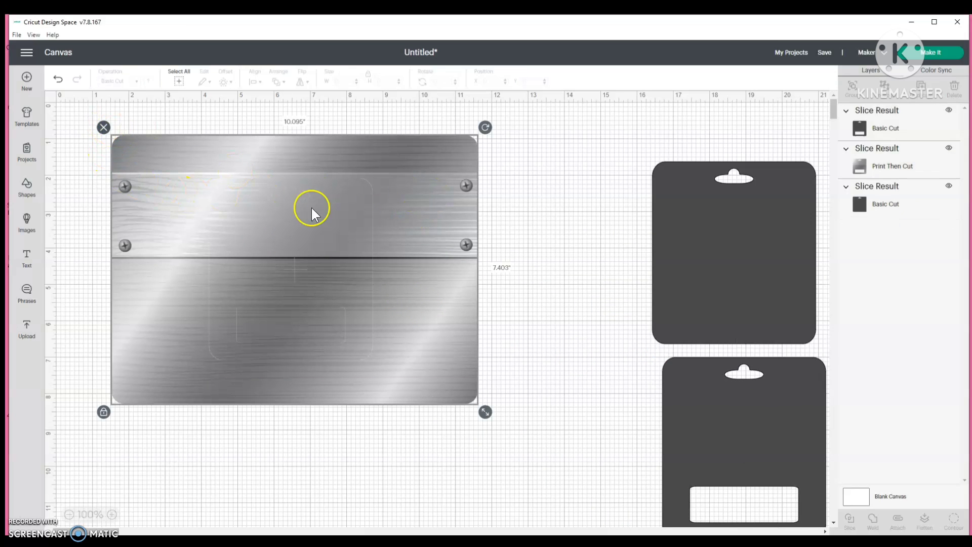
# Position the metal windowed card at about X 3.53, Y 1.75 in, with the plain card moved closer beside it.
pyautogui.moveTo(347, 256); pyautogui.dragTo(300, 275)
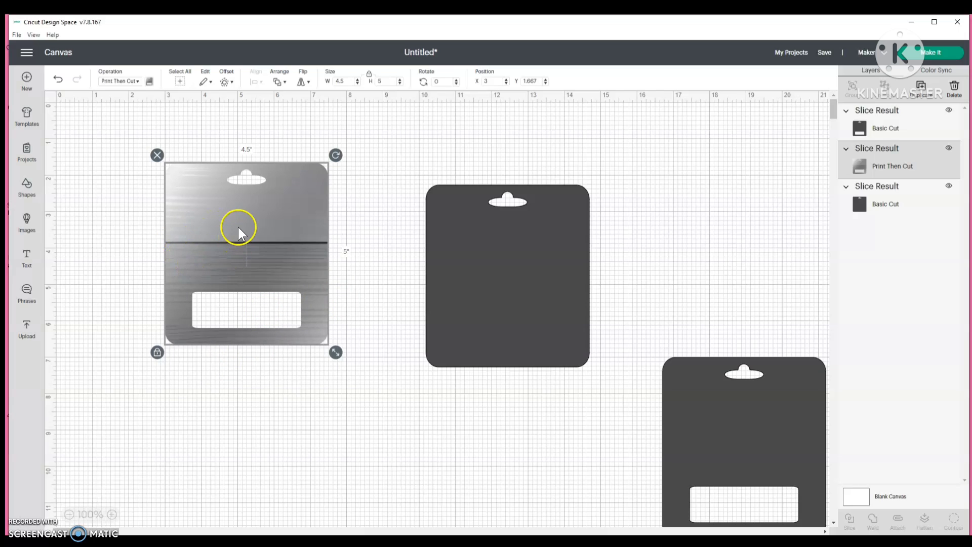
pyautogui.moveTo(224, 204); pyautogui.dragTo(290, 241)
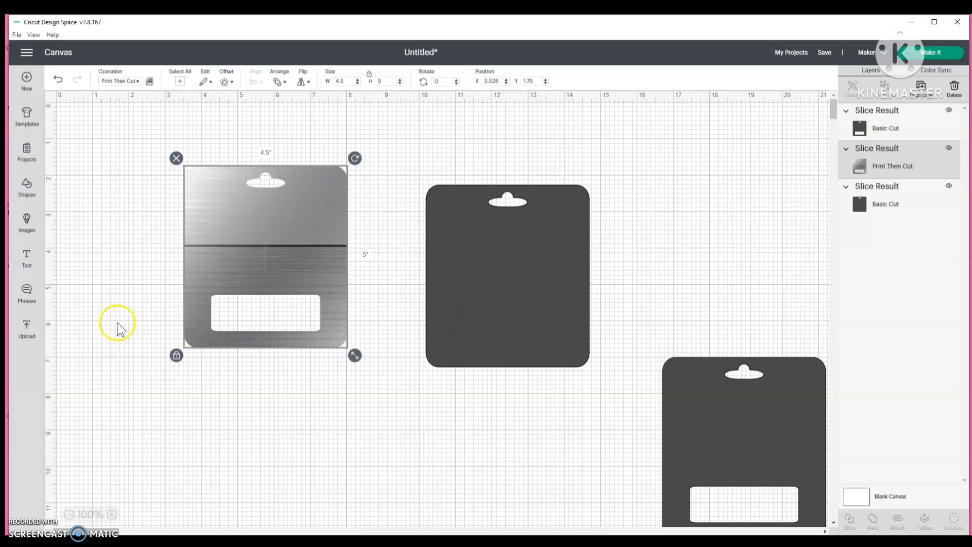
# Add the 2 in Sun Silhouette shape between the metal and plain cards and recolor it black.
pyautogui.click(27, 188)
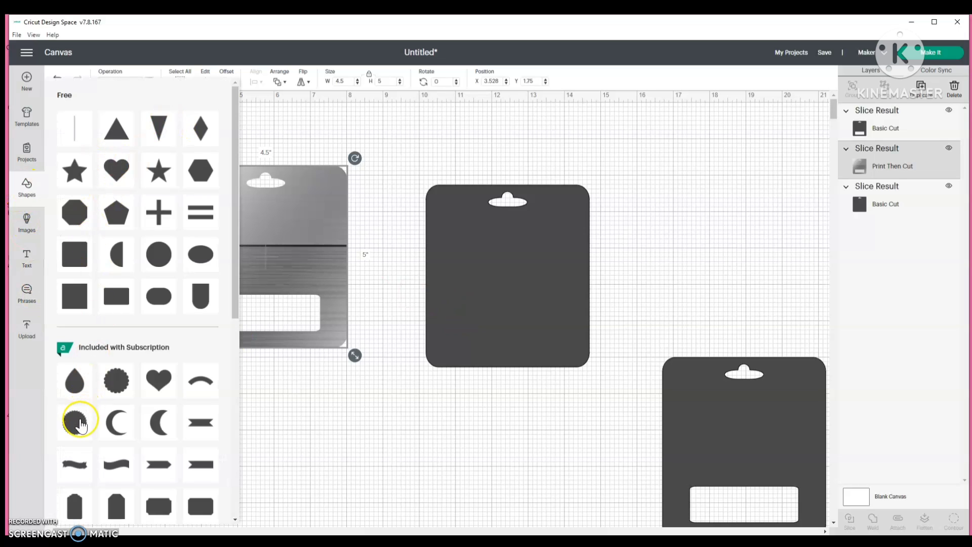
pyautogui.click(76, 423)
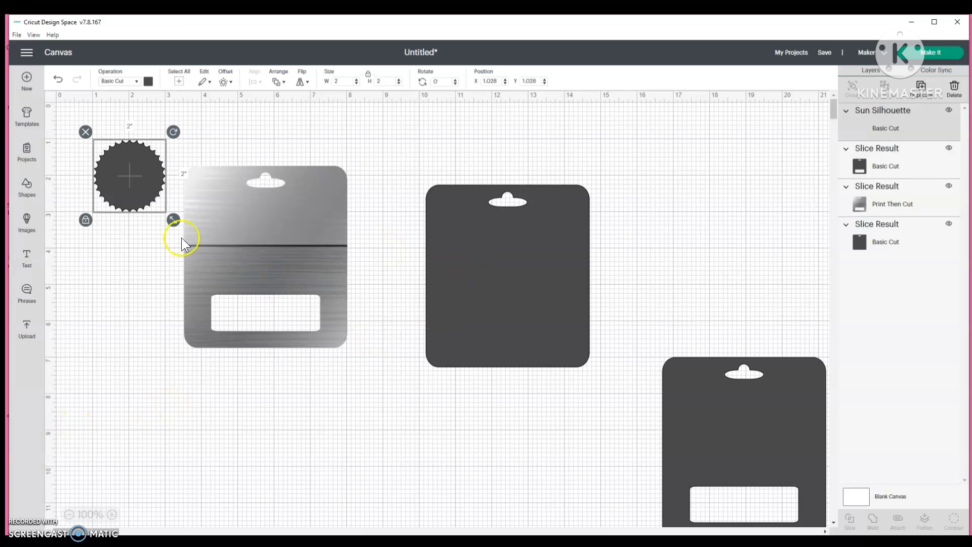
pyautogui.moveTo(138, 186); pyautogui.dragTo(412, 165)
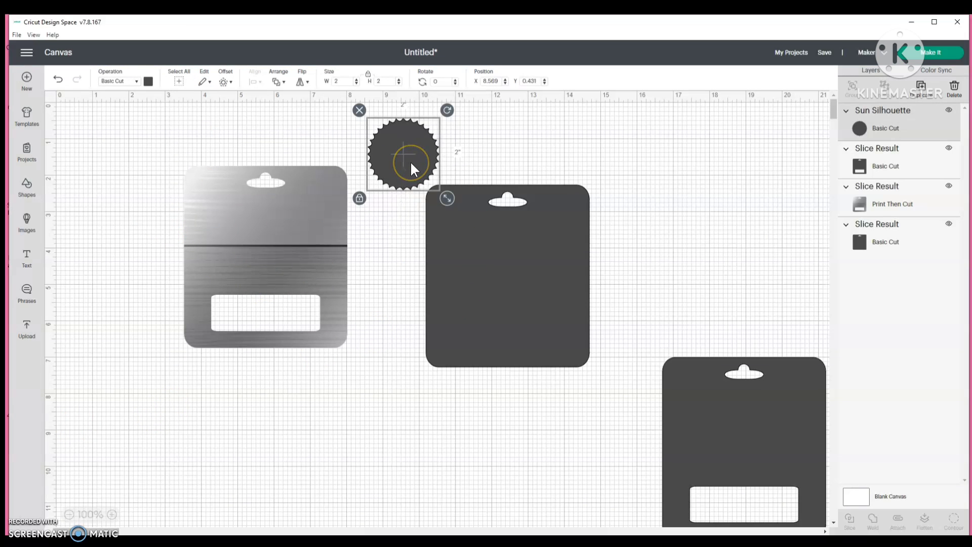
pyautogui.click(147, 82)
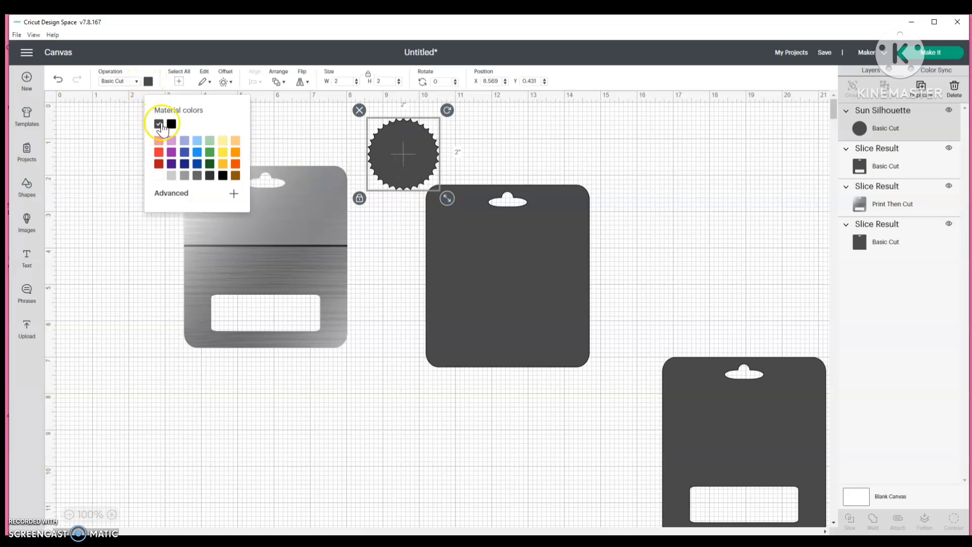
pyautogui.click(172, 124)
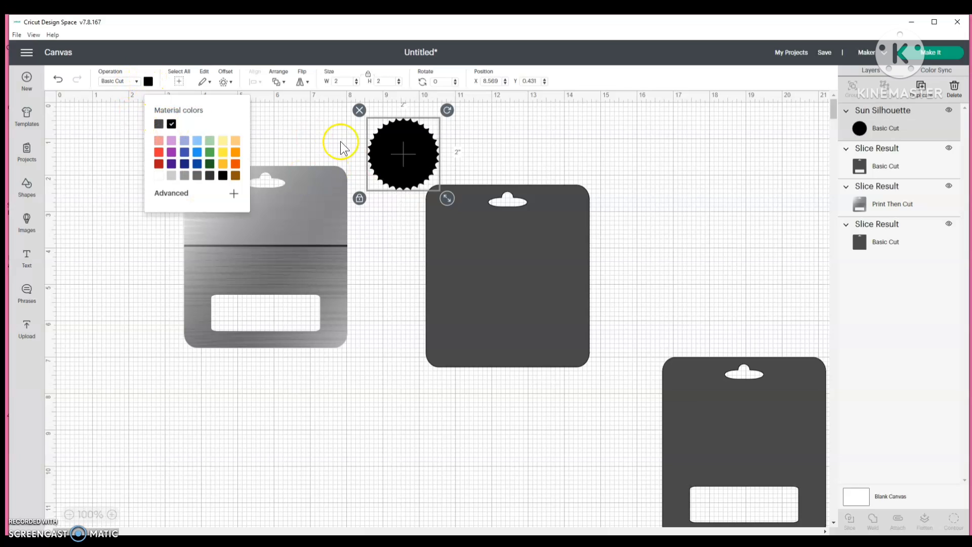
# Add the text "$20" and recolor it medium gray.
pyautogui.click(27, 258)
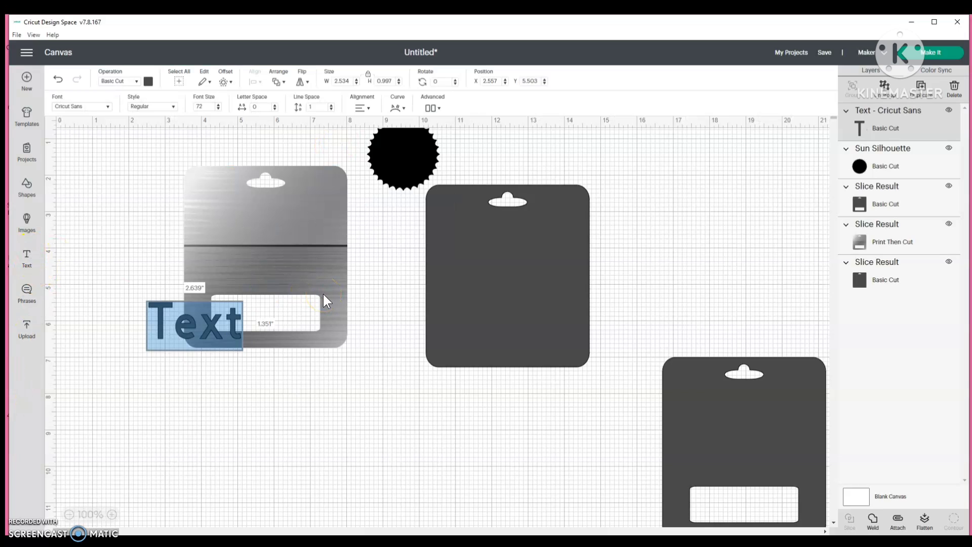
pyautogui.write('$20')
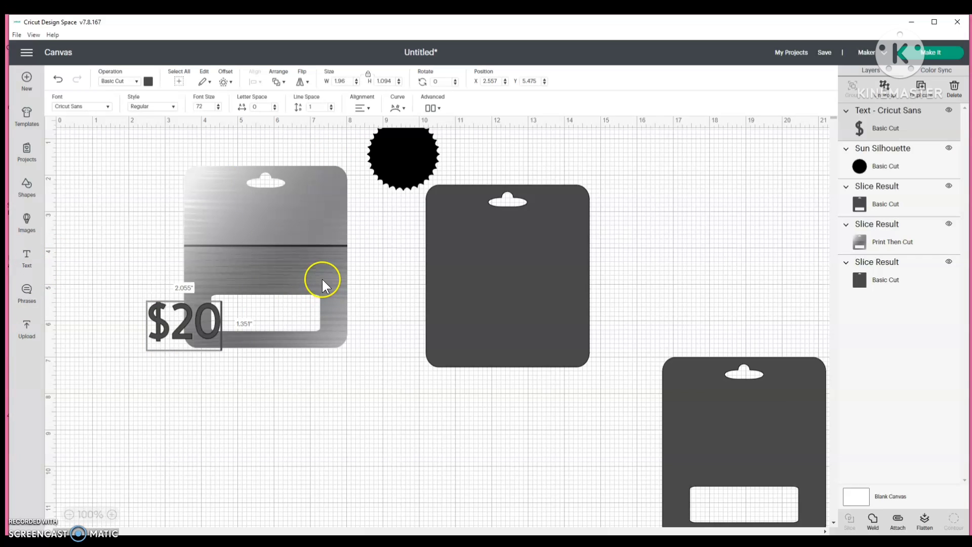
pyautogui.moveTo(152, 348); pyautogui.dragTo(224, 297)
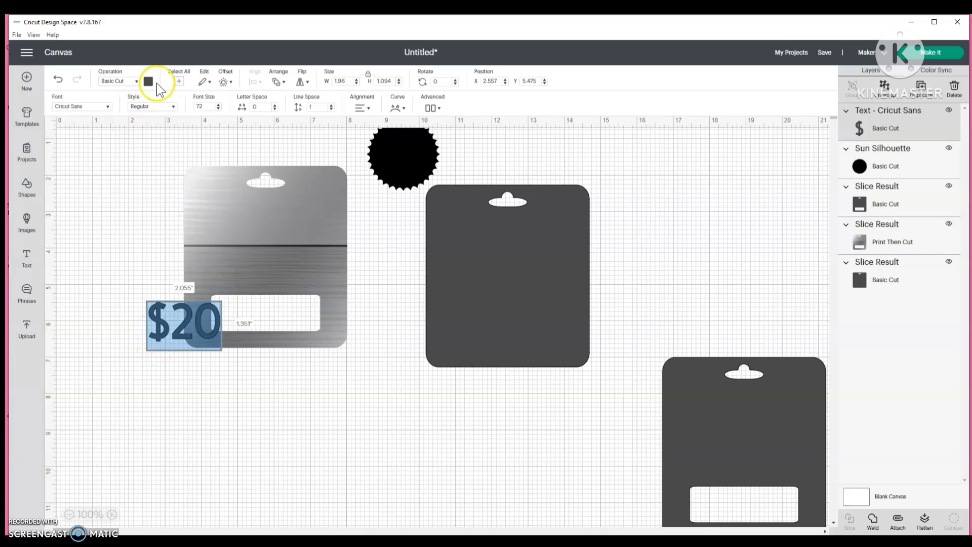
pyautogui.click(148, 82)
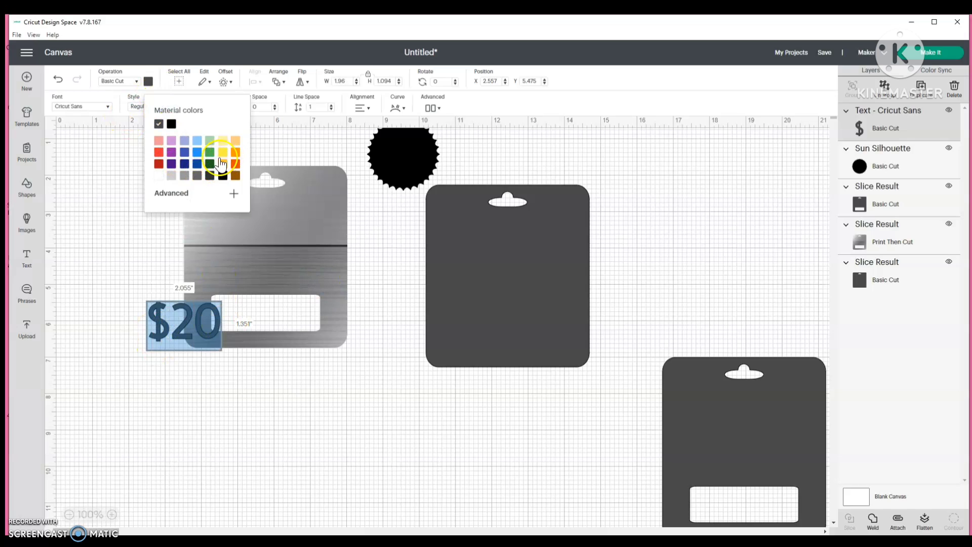
pyautogui.click(186, 177)
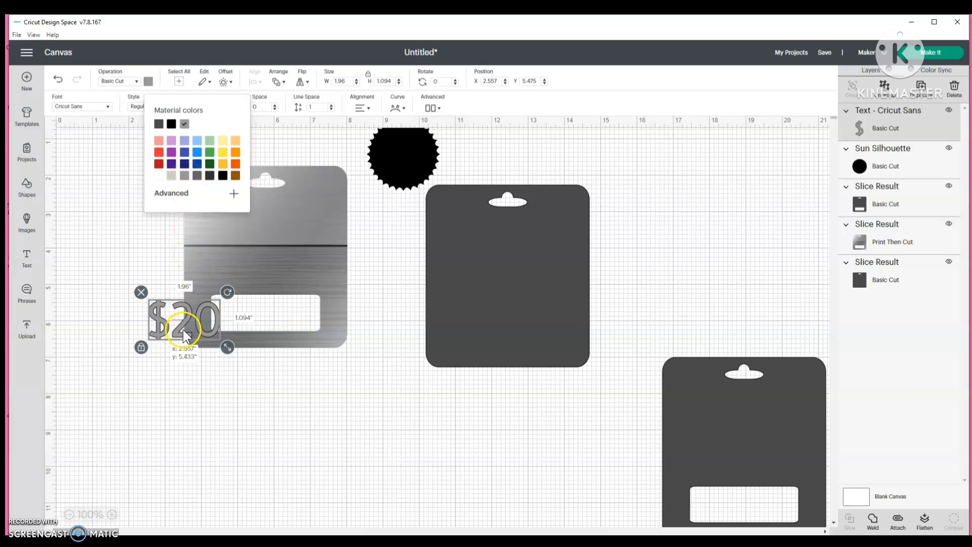
# Move the black seal below the metal card and place the "$20" text on it, reduced to about 1.49 × 0.83 in.
pyautogui.moveTo(185, 334); pyautogui.dragTo(232, 473)
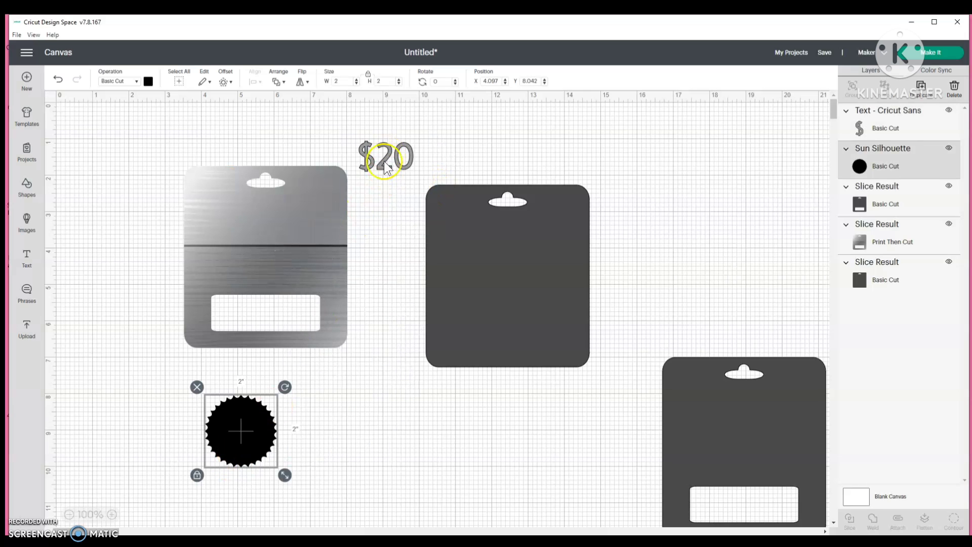
pyautogui.moveTo(385, 163); pyautogui.dragTo(243, 433)
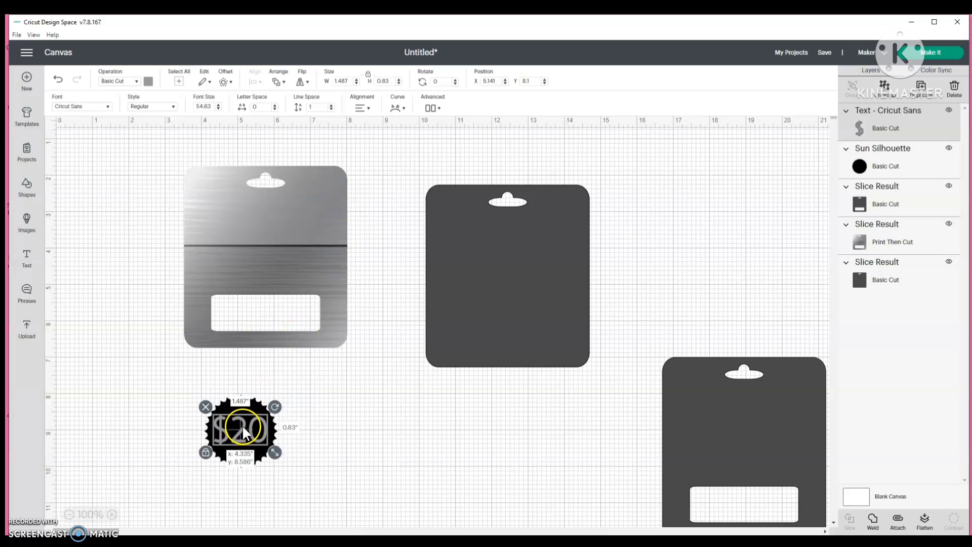
pyautogui.click(321, 412)
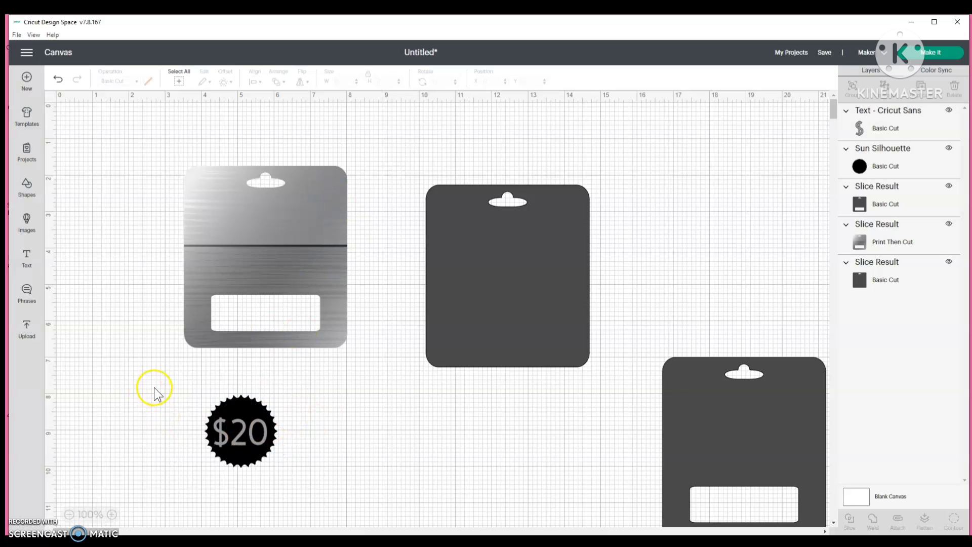
# Center the "$20" text on the black seal and flatten the two into one printable badge.
pyautogui.moveTo(152, 386); pyautogui.dragTo(332, 470)
pyautogui.click(255, 82)
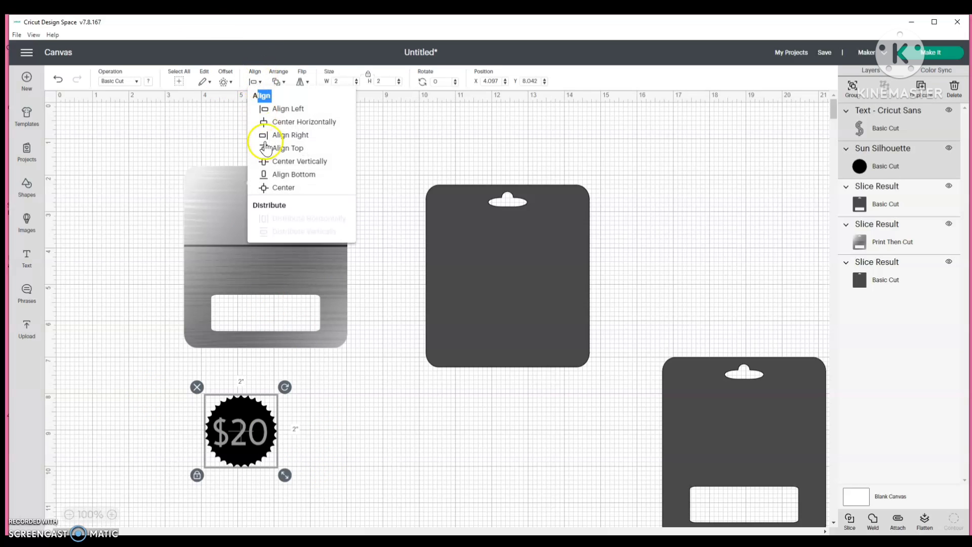
pyautogui.click(280, 188)
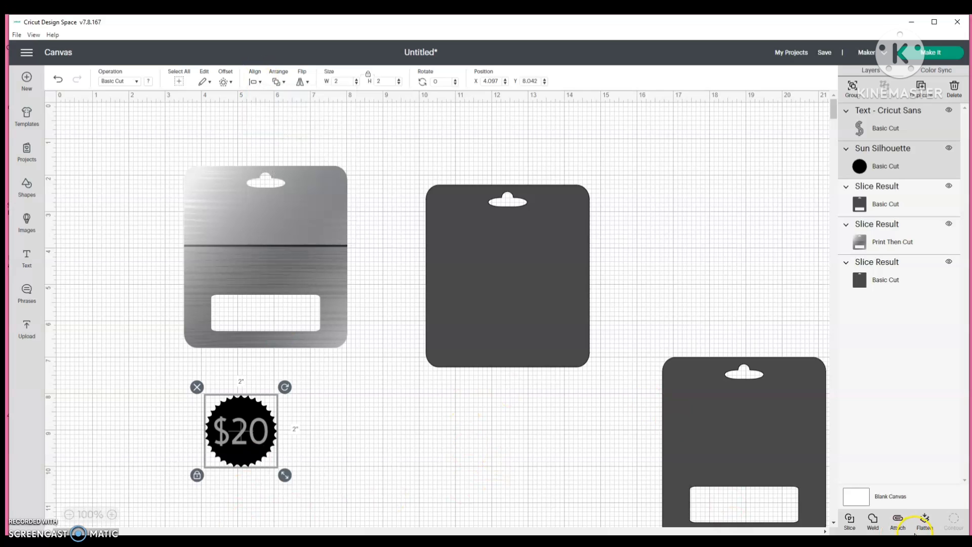
pyautogui.click(925, 522)
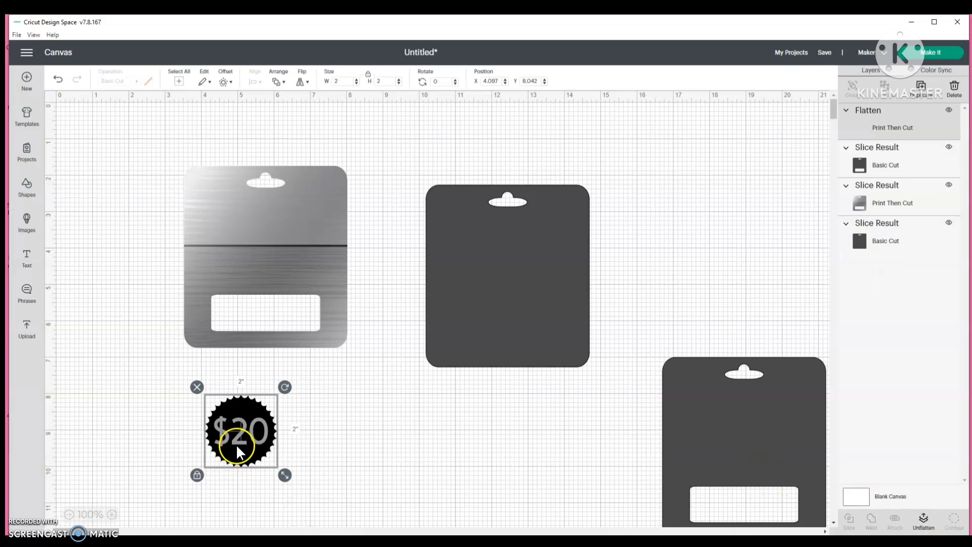
# Shrink the "$20" badge to about 0.99 in and place it in the metal card's upper-right corner.
pyautogui.moveTo(236, 445); pyautogui.dragTo(377, 166)
pyautogui.moveTo(416, 205); pyautogui.dragTo(324, 187)
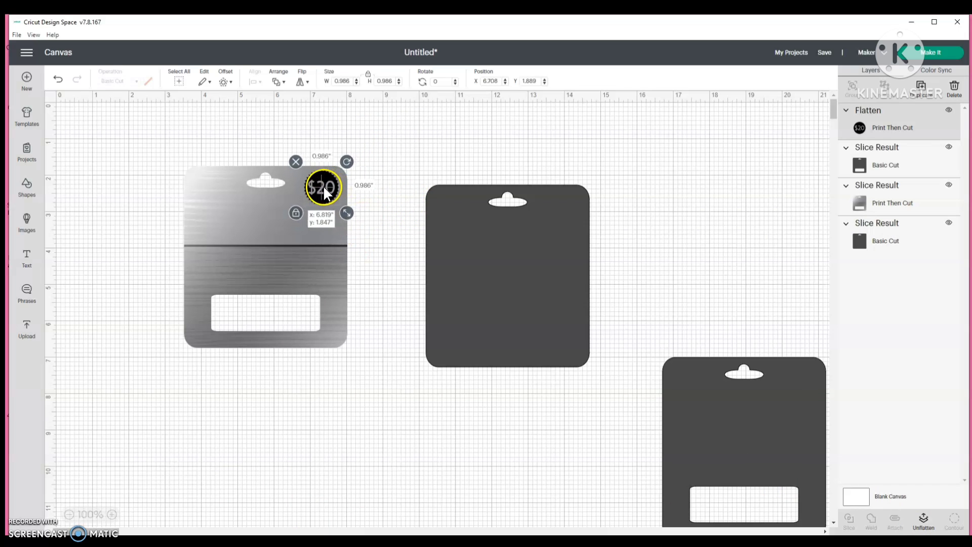
pyautogui.click(408, 147)
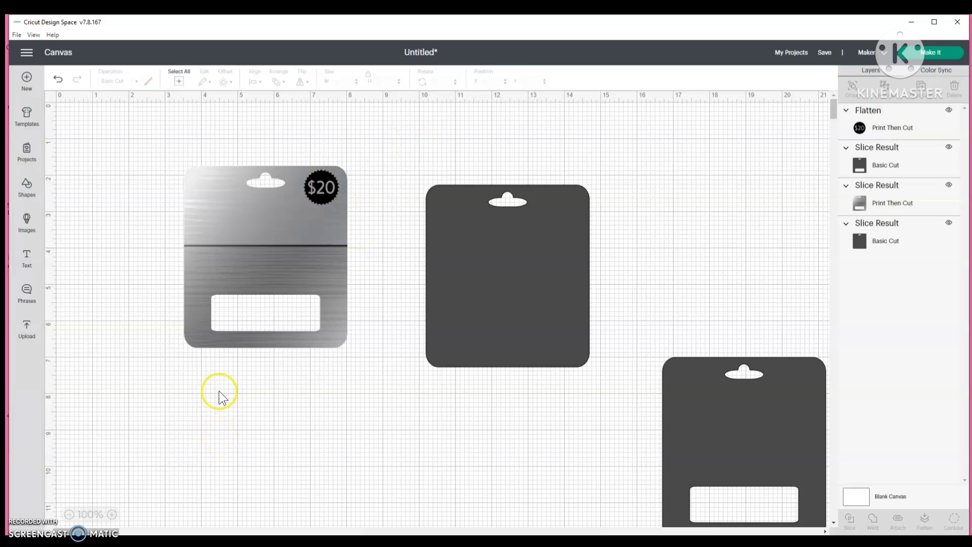
# Search the image library for "AFRICAN AMERICAN" and add the Man In Suit image to the canvas.
pyautogui.click(27, 223)
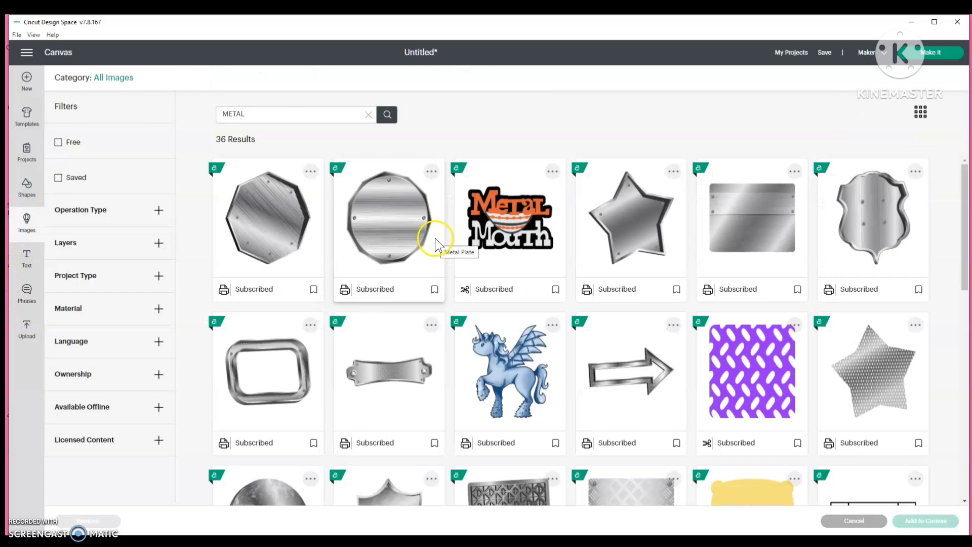
pyautogui.moveTo(304, 112); pyautogui.dragTo(185, 102)
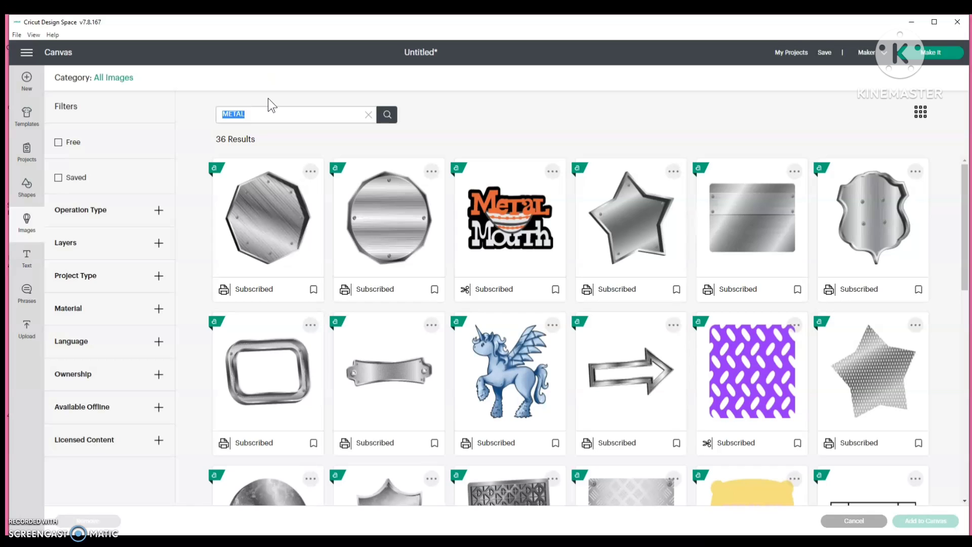
pyautogui.write('AFRICAN AMERICAN')
pyautogui.click(388, 114)
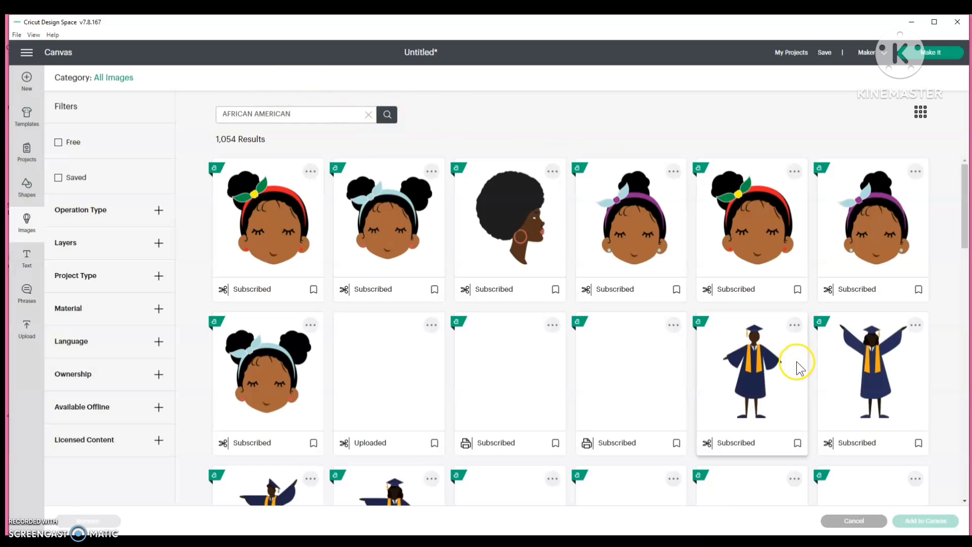
pyautogui.moveTo(962, 185); pyautogui.dragTo(964, 405)
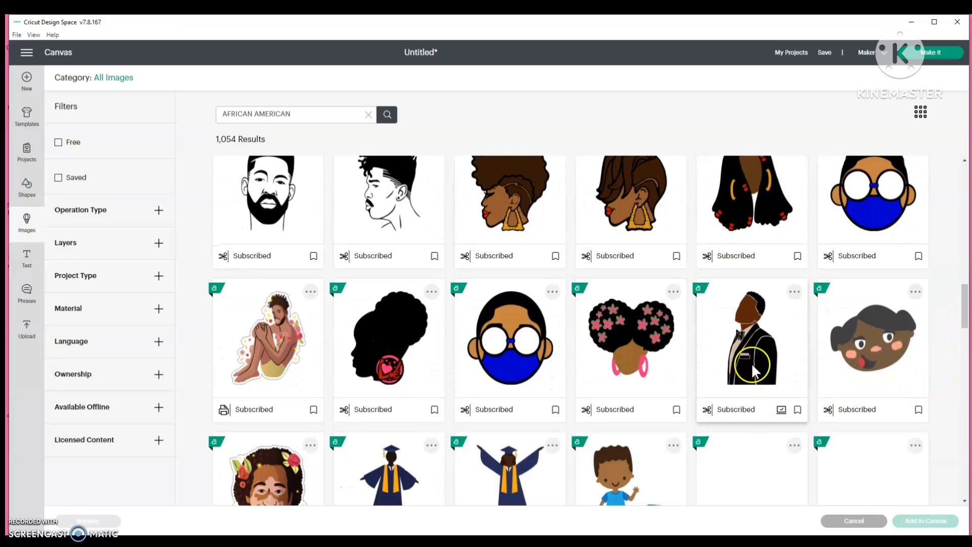
pyautogui.click(749, 330)
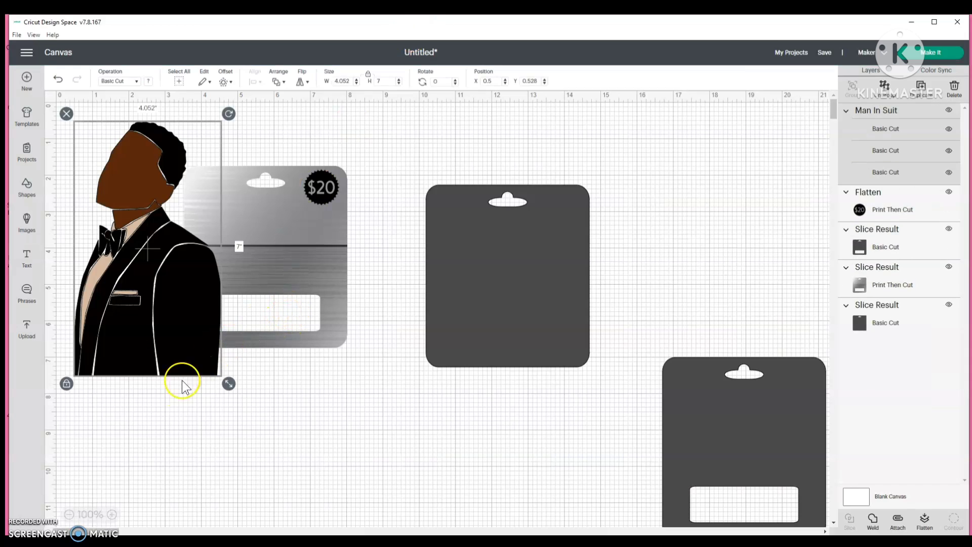
# Shrink the man in the suit to about 3.2 in tall and place him on the metal card's left side above the window.
pyautogui.moveTo(229, 387); pyautogui.dragTo(254, 264)
pyautogui.click(329, 424)
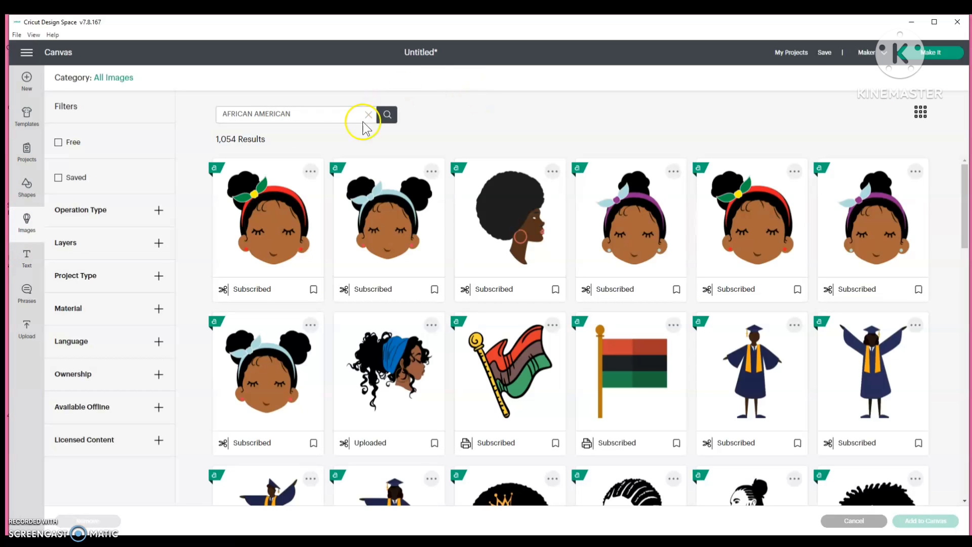
# Search the image library for "FATHERS DAY" and add the gold three-line "Happy Father's Day!" image to the canvas.
pyautogui.moveTo(364, 120); pyautogui.dragTo(183, 79)
pyautogui.write('FATHERS DAY')
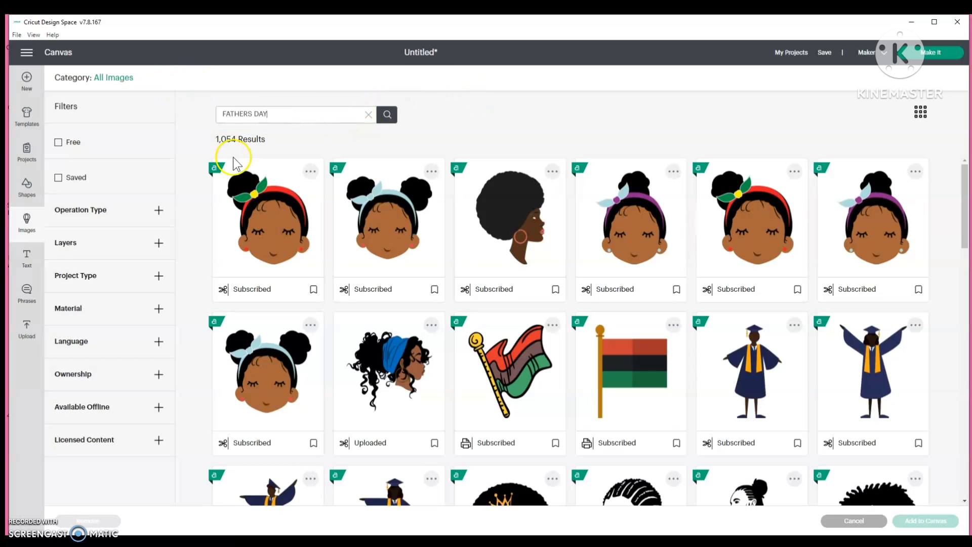
pyautogui.click(388, 115)
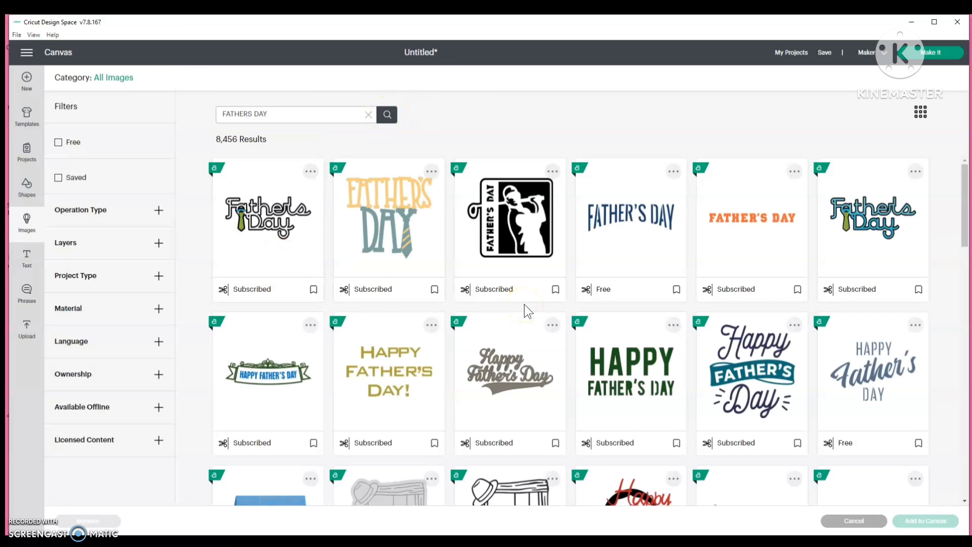
pyautogui.click(370, 372)
pyautogui.click(919, 521)
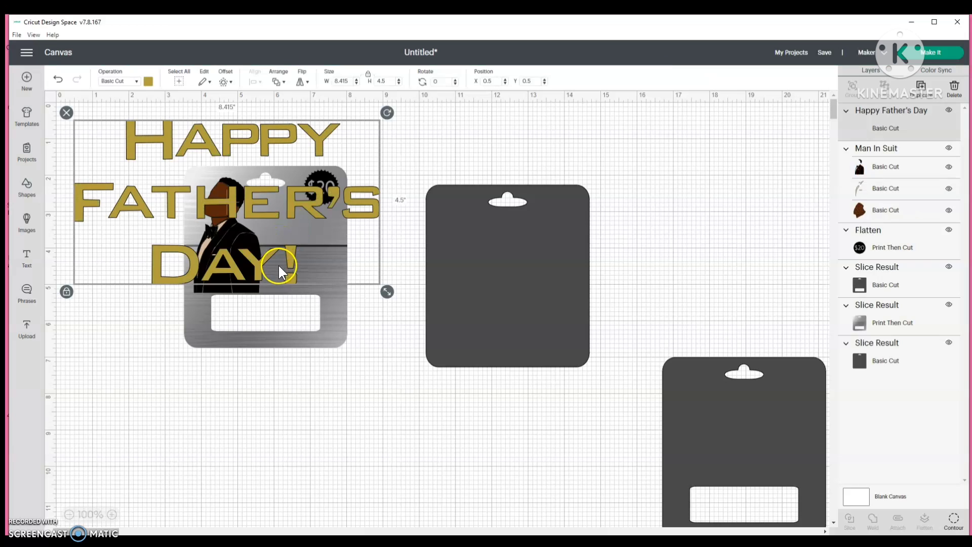
# Place the greeting, shrunk to about 2.9 in wide, beside the man and shift the metal card to about X 3.61, Y 1.76 in.
pyautogui.moveTo(387, 292); pyautogui.dragTo(282, 256)
pyautogui.click(341, 283)
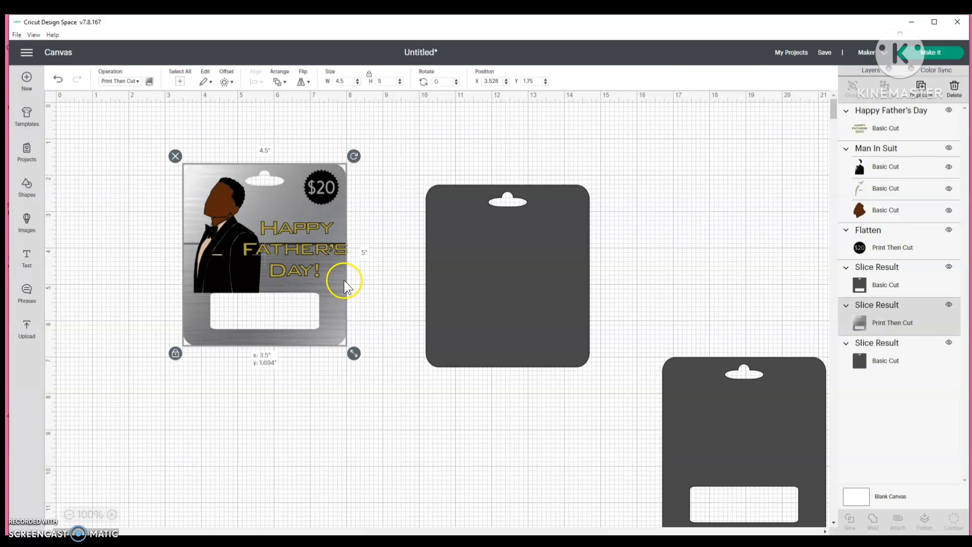
pyautogui.moveTo(348, 289); pyautogui.dragTo(349, 290)
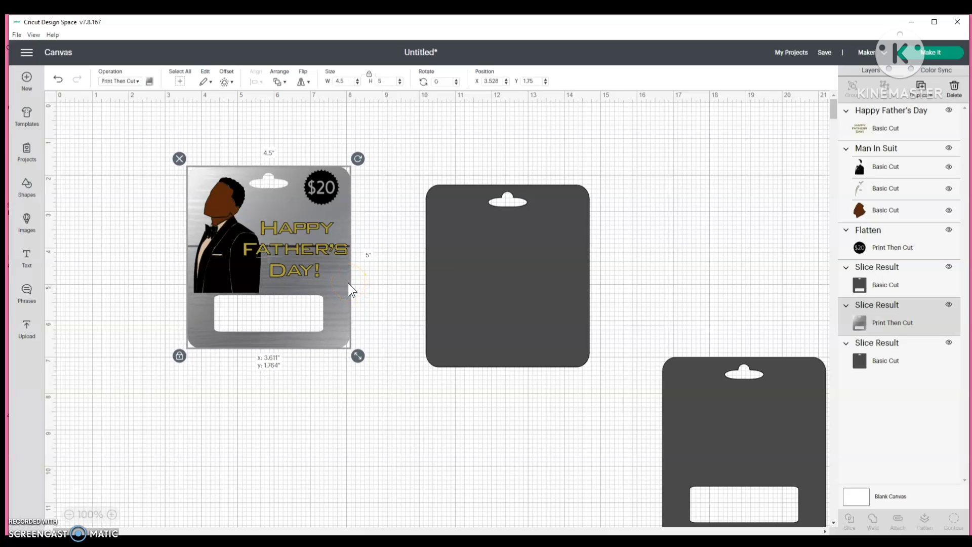
pyautogui.click(369, 400)
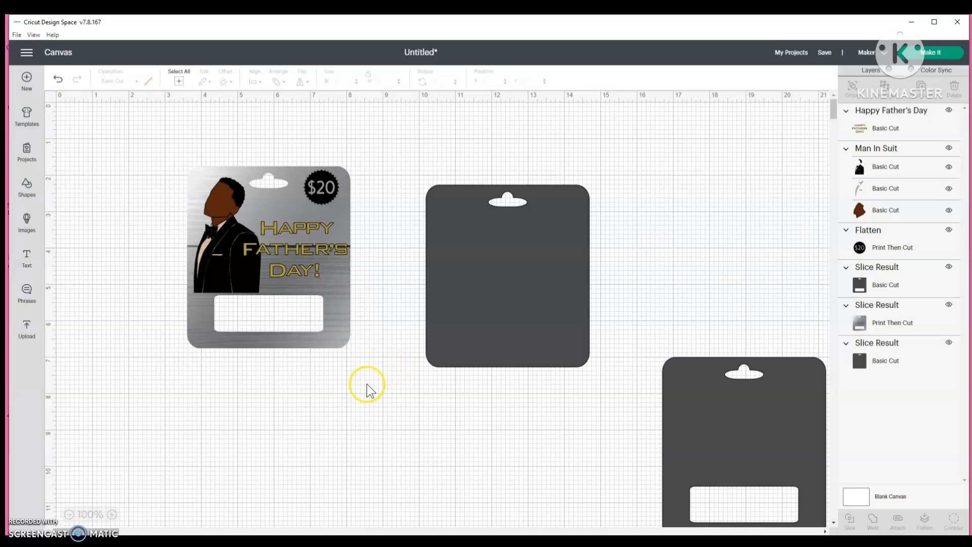
# Select the metal card with its badge, man and greeting, and flatten them into one Print Then Cut image.
pyautogui.moveTo(367, 386); pyautogui.dragTo(174, 149)
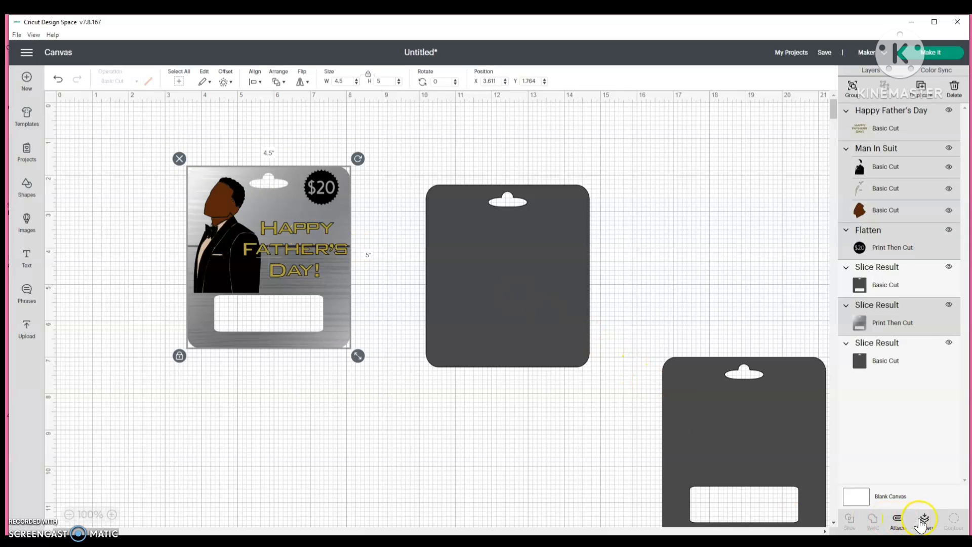
pyautogui.click(923, 521)
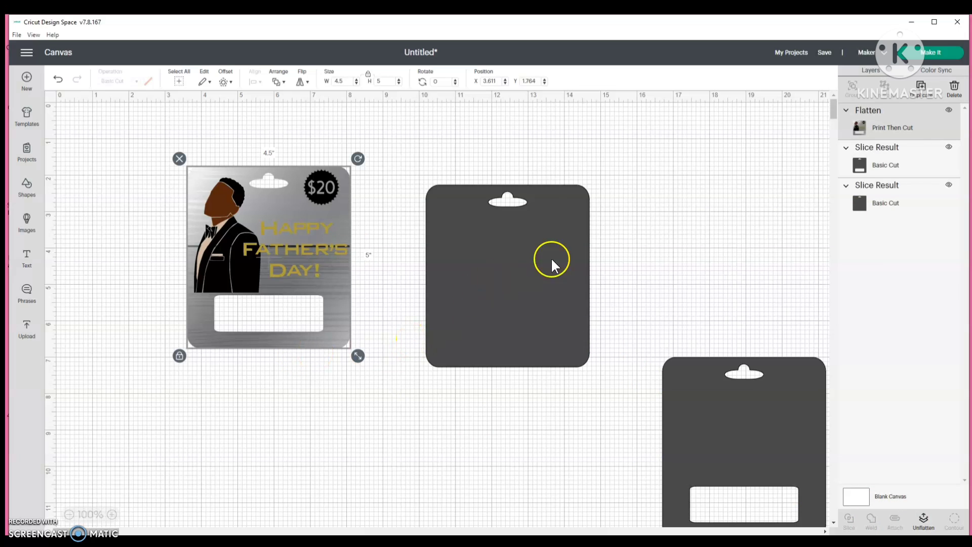
pyautogui.click(919, 53)
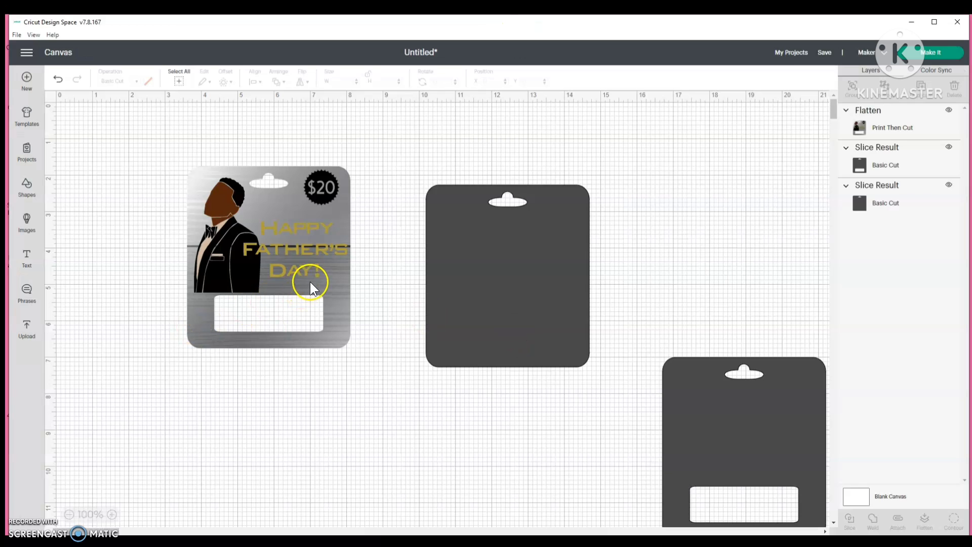
# Place the flattened card and the solid dark card side by side near the canvas's upper left, and delete the windowed dark card.
pyautogui.moveTo(227, 243); pyautogui.dragTo(115, 224)
pyautogui.moveTo(200, 234); pyautogui.dragTo(218, 234)
pyautogui.moveTo(499, 315); pyautogui.dragTo(354, 282)
pyautogui.moveTo(662, 497); pyautogui.dragTo(662, 388)
pyautogui.press('Delete')
pyautogui.moveTo(368, 256); pyautogui.dragTo(671, 262)
pyautogui.hotkey('ctrl', 'd')
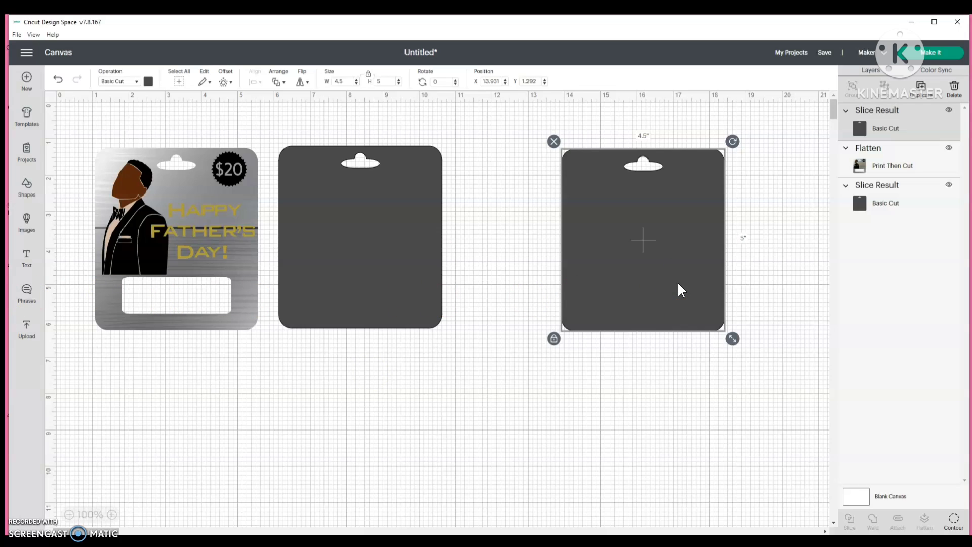
pyautogui.moveTo(678, 285); pyautogui.dragTo(657, 296)
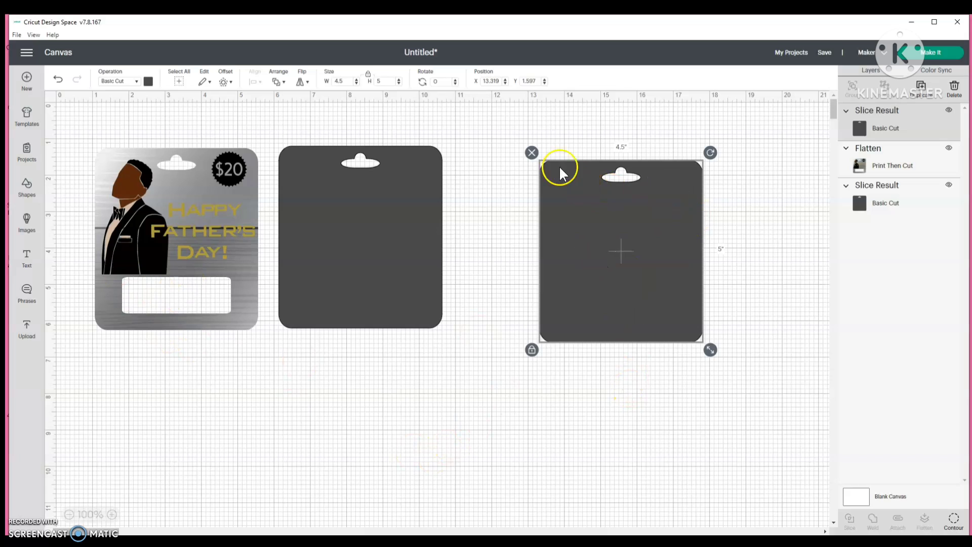
pyautogui.click(532, 153)
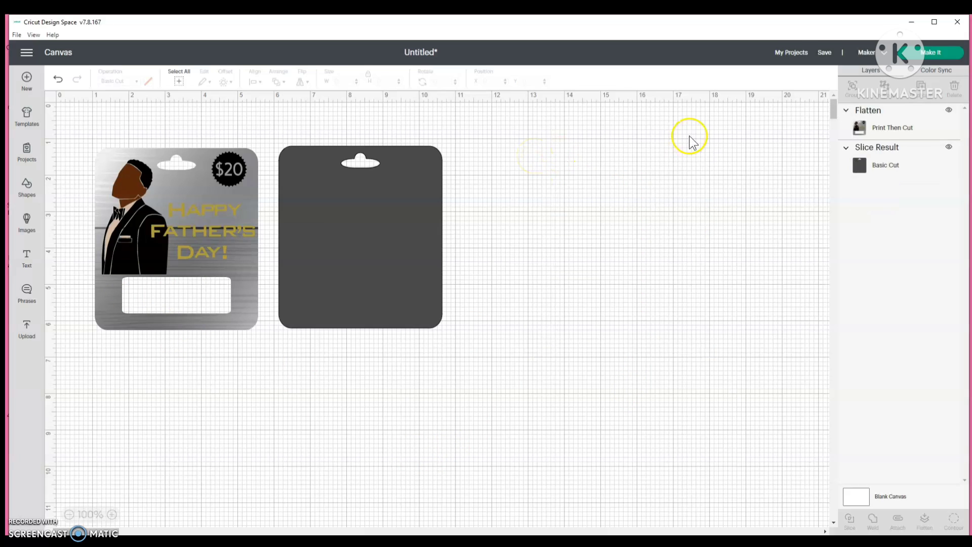
# Make the project, check the Basic Cut mat, and print one letter-size copy of the Print Then Cut card with bleed.
pyautogui.click(921, 56)
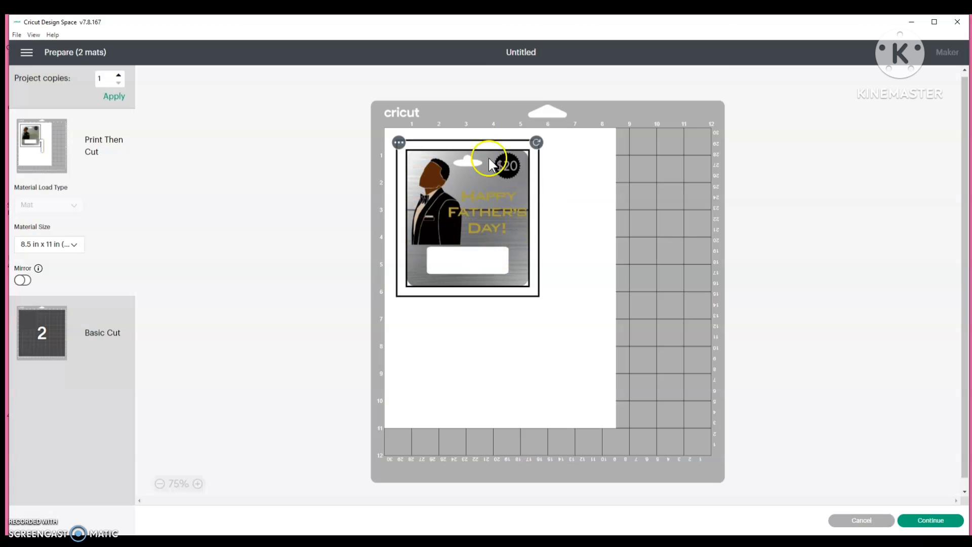
pyautogui.click(50, 334)
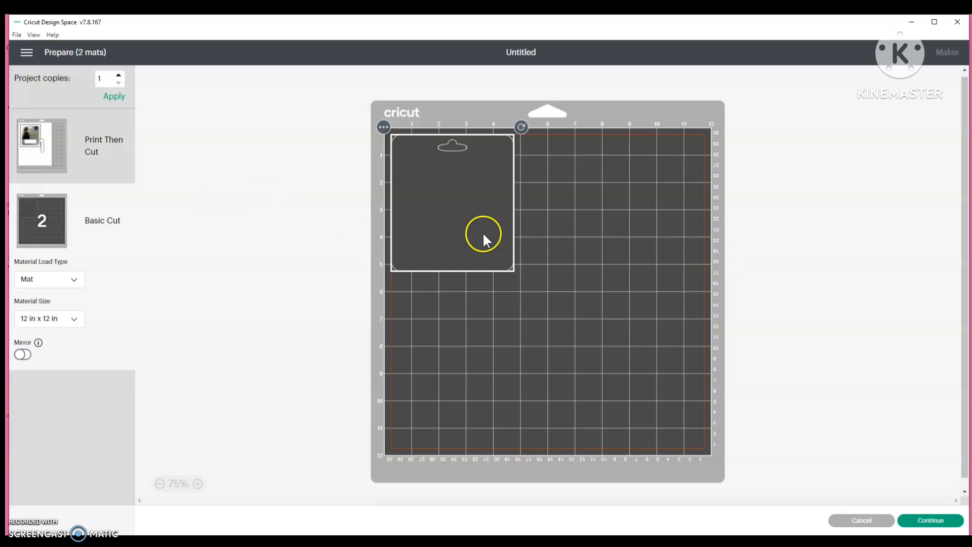
pyautogui.click(912, 520)
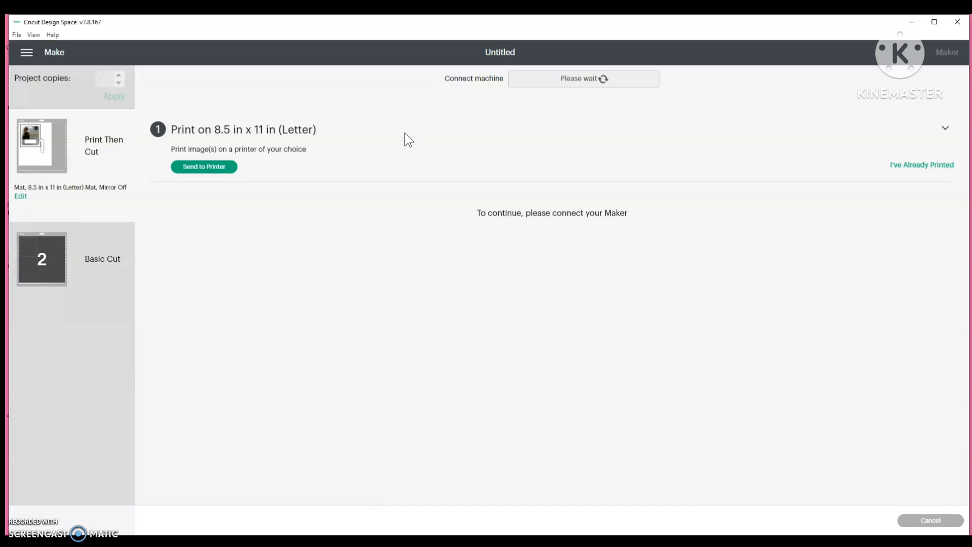
pyautogui.click(237, 166)
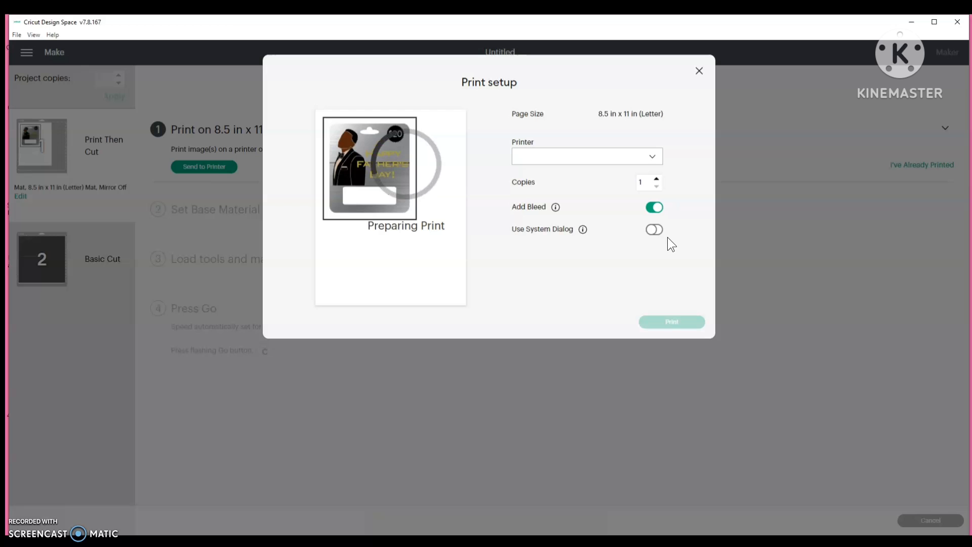
pyautogui.click(664, 323)
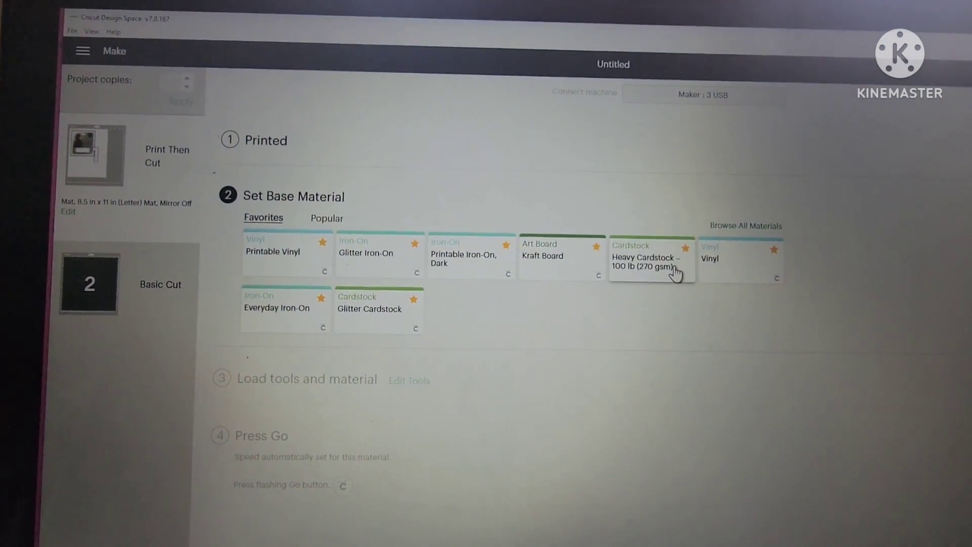
# Set the base material to Heavy Cardstock – 100 lb (270 gsm) with the cutting pressure at More.
pyautogui.click(677, 274)
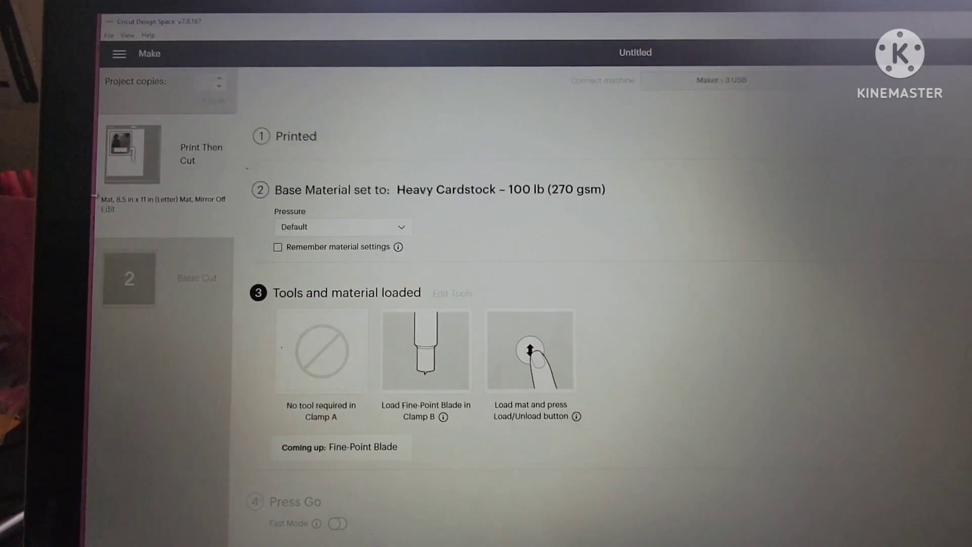
pyautogui.click(279, 219)
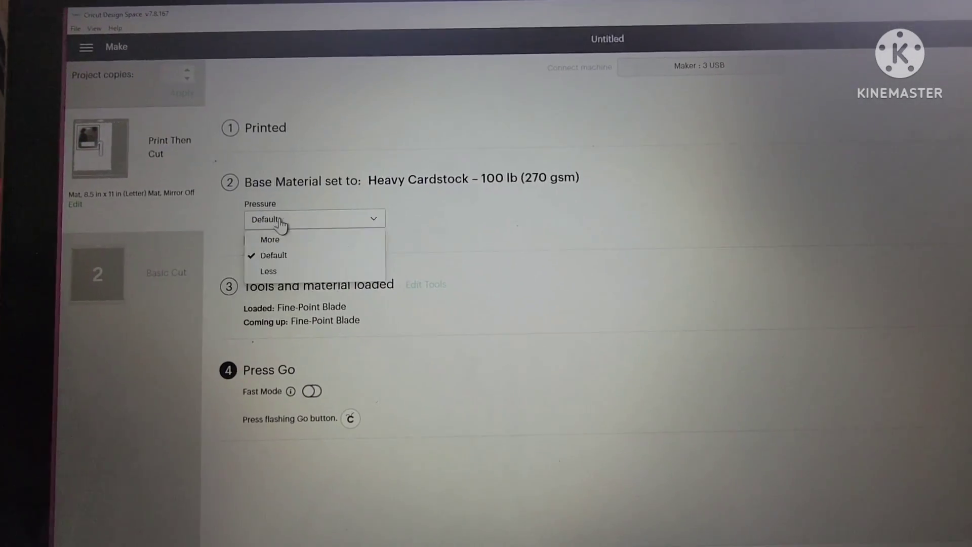
pyautogui.click(256, 234)
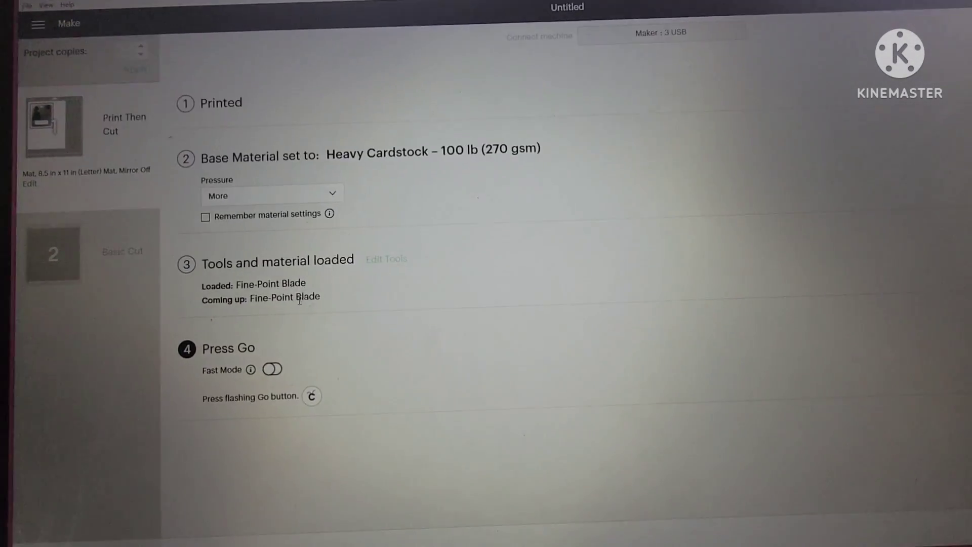